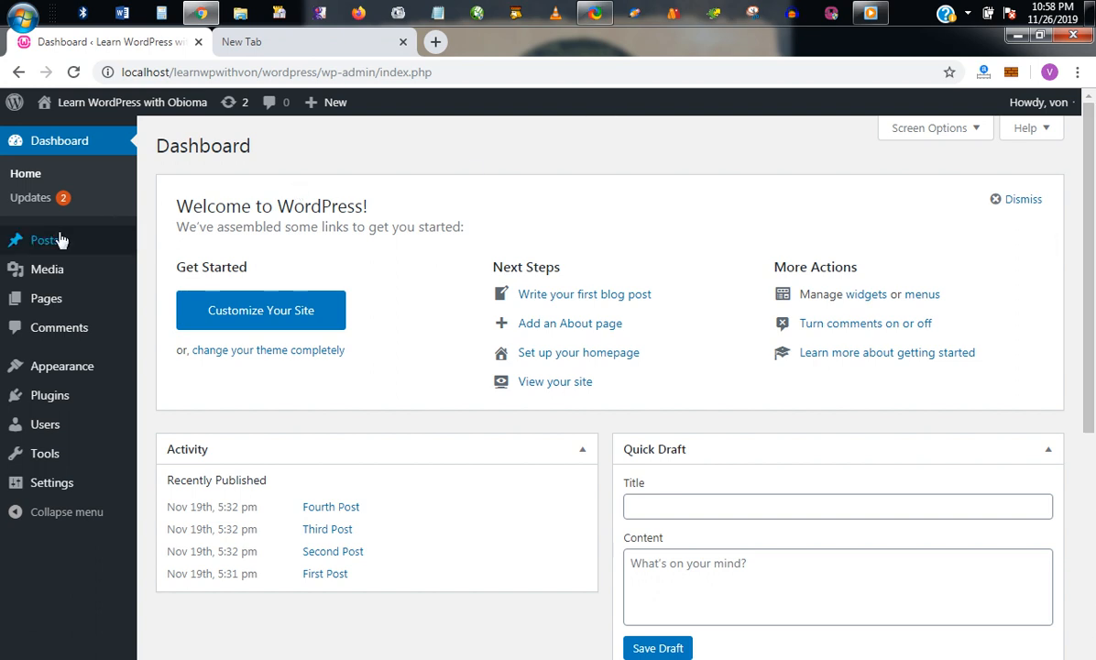
Step: Create a new post category named Fashion on the Categories page
{"action": "mouse_move", "coordinate": [58, 240]}
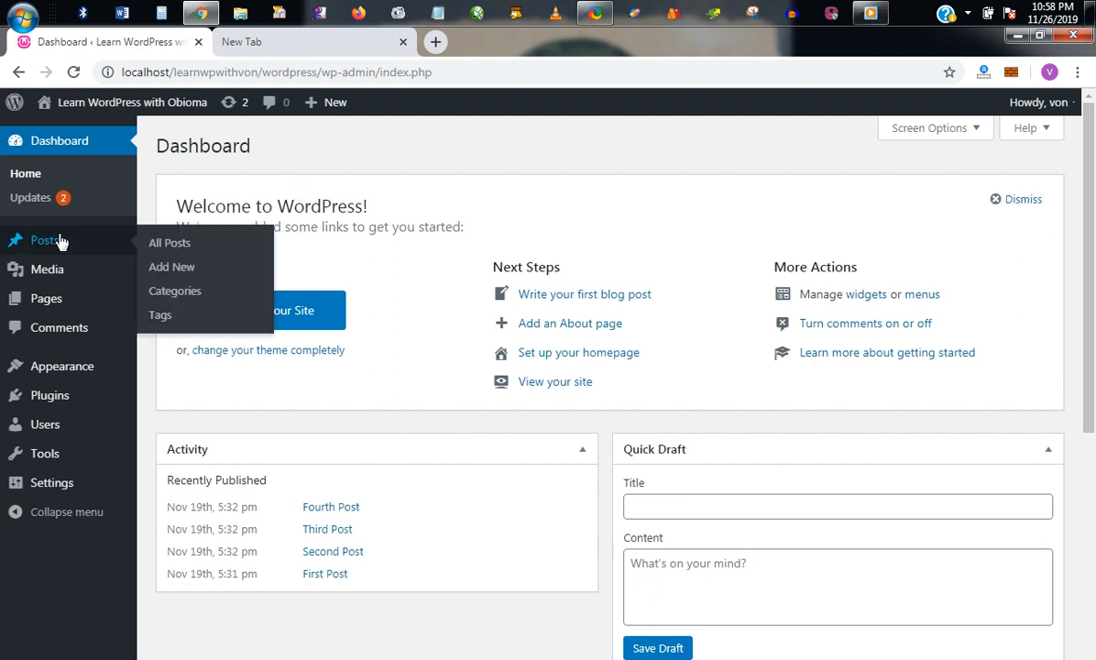
{"action": "left_click", "coordinate": [170, 299]}
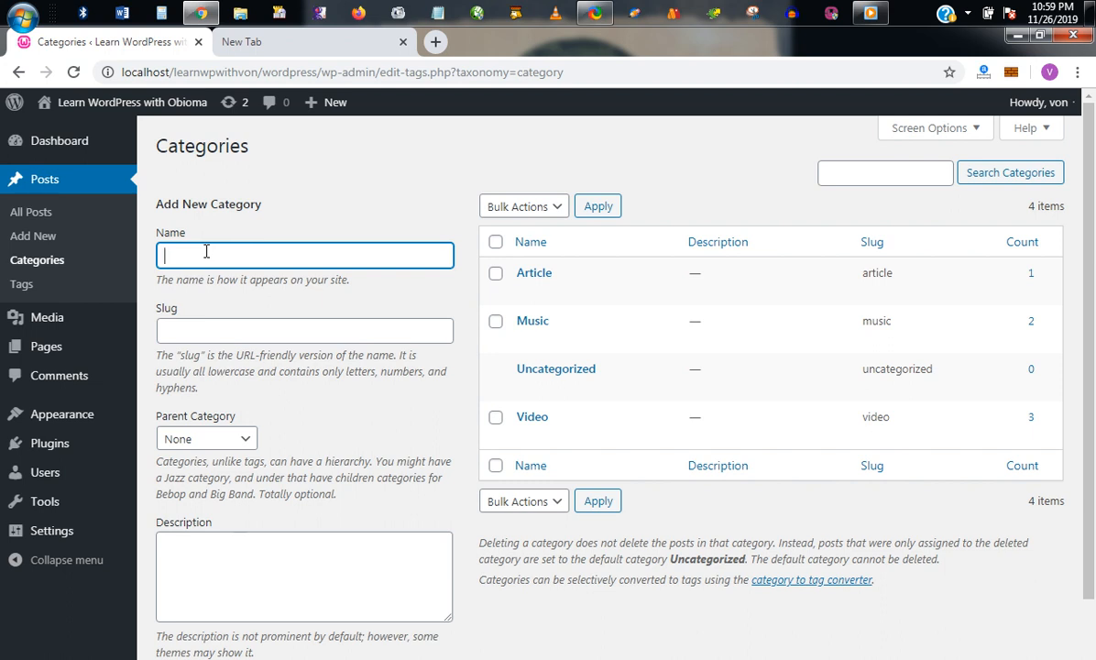
{"action": "type", "text": "Fashion"}
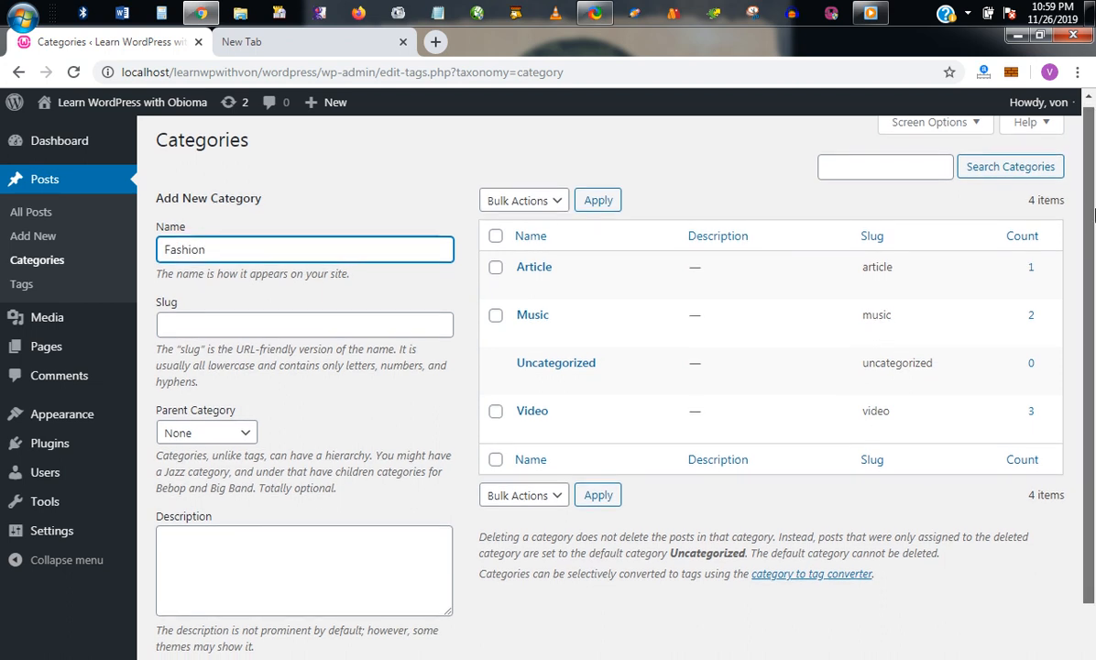
{"action": "scroll", "coordinate": [352, 509], "scroll_direction": "down", "scroll_amount": 1}
{"action": "left_click", "coordinate": [191, 642]}
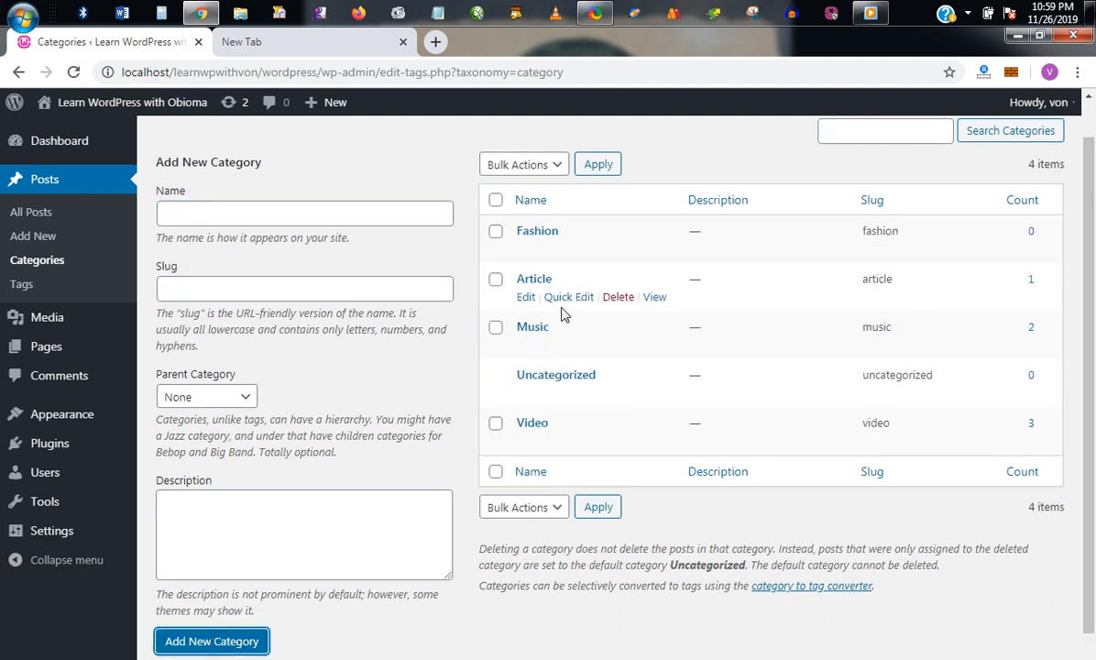
{"action": "mouse_move", "coordinate": [550, 246]}
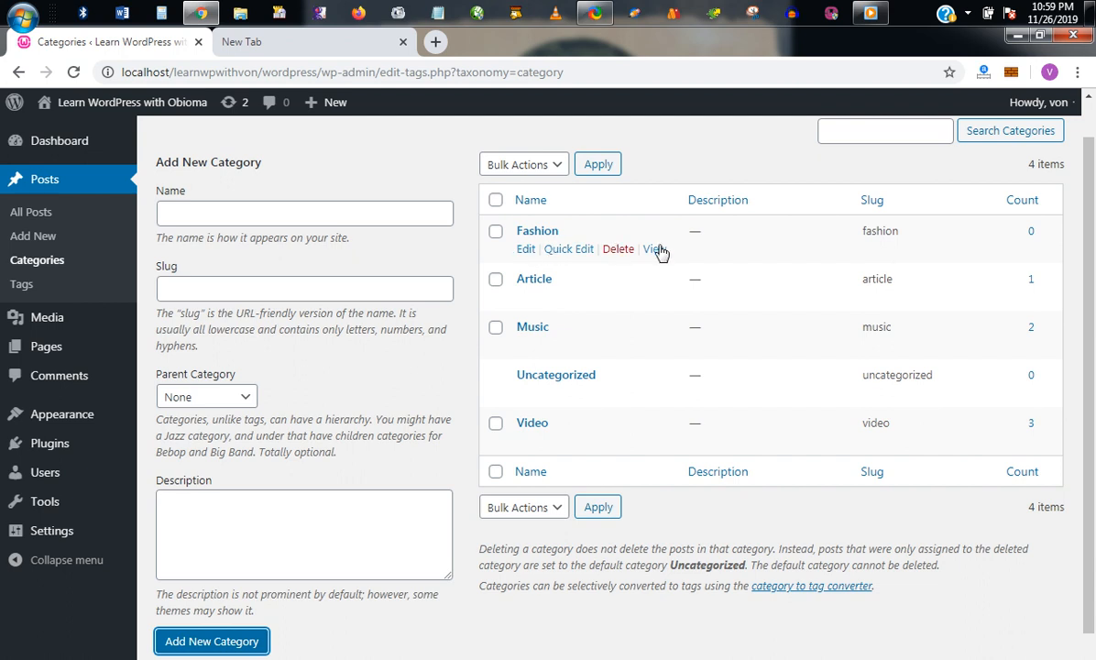
Step: Re-save the Fashion category, then view its public archive page at /wears/fashion/
{"action": "left_click", "coordinate": [527, 252]}
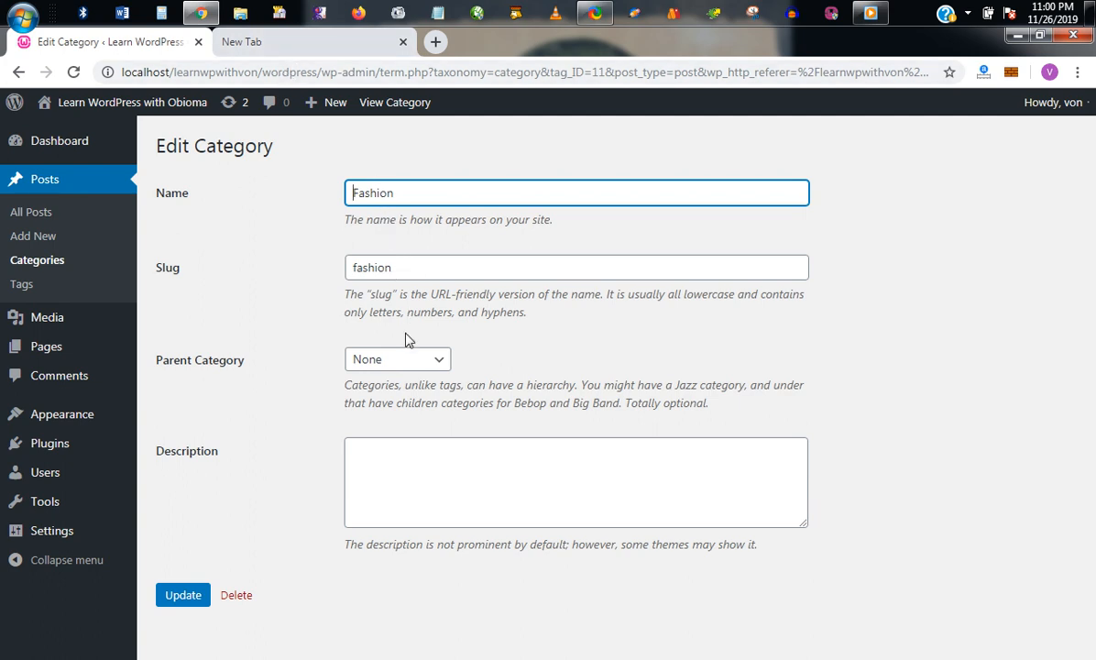
{"action": "left_click", "coordinate": [186, 597]}
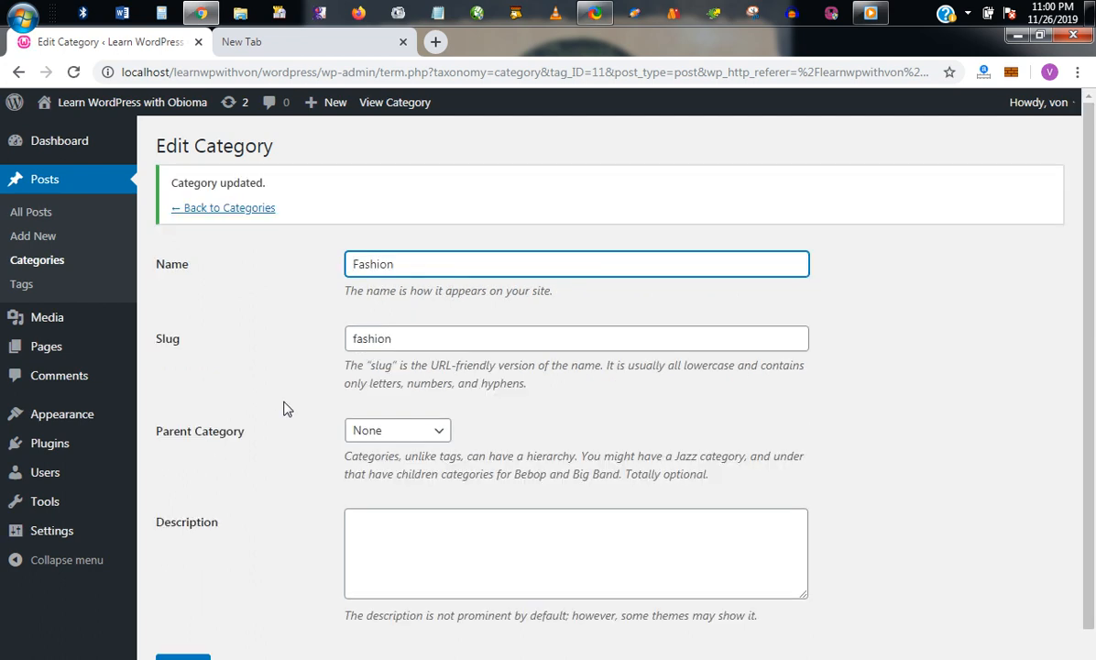
{"action": "left_click", "coordinate": [242, 210]}
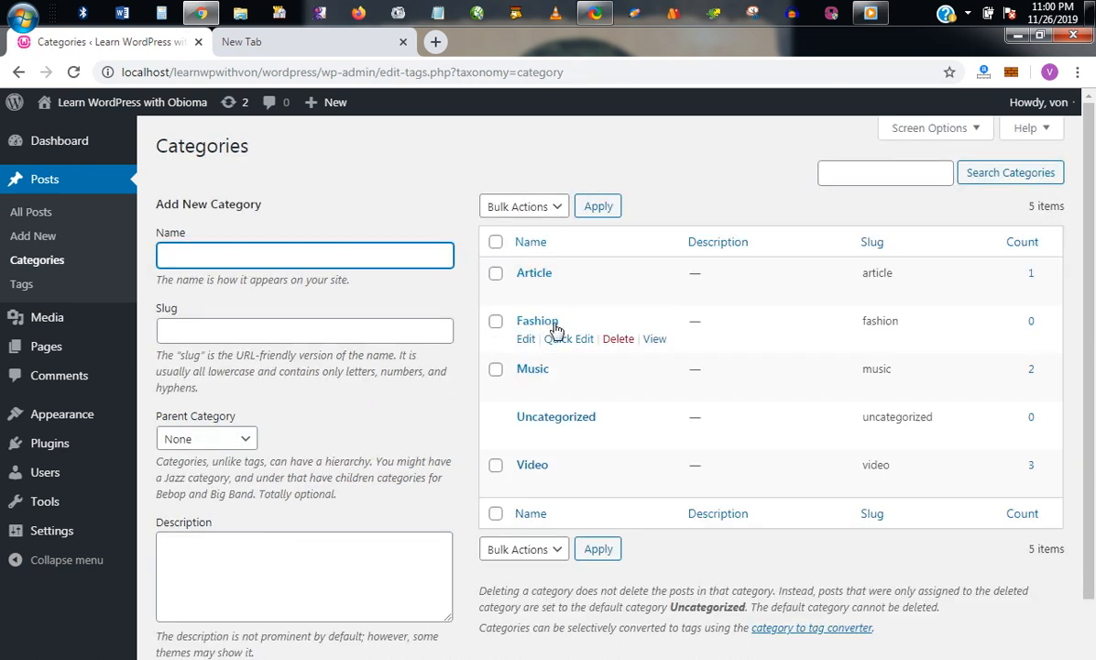
{"action": "left_click", "coordinate": [654, 339]}
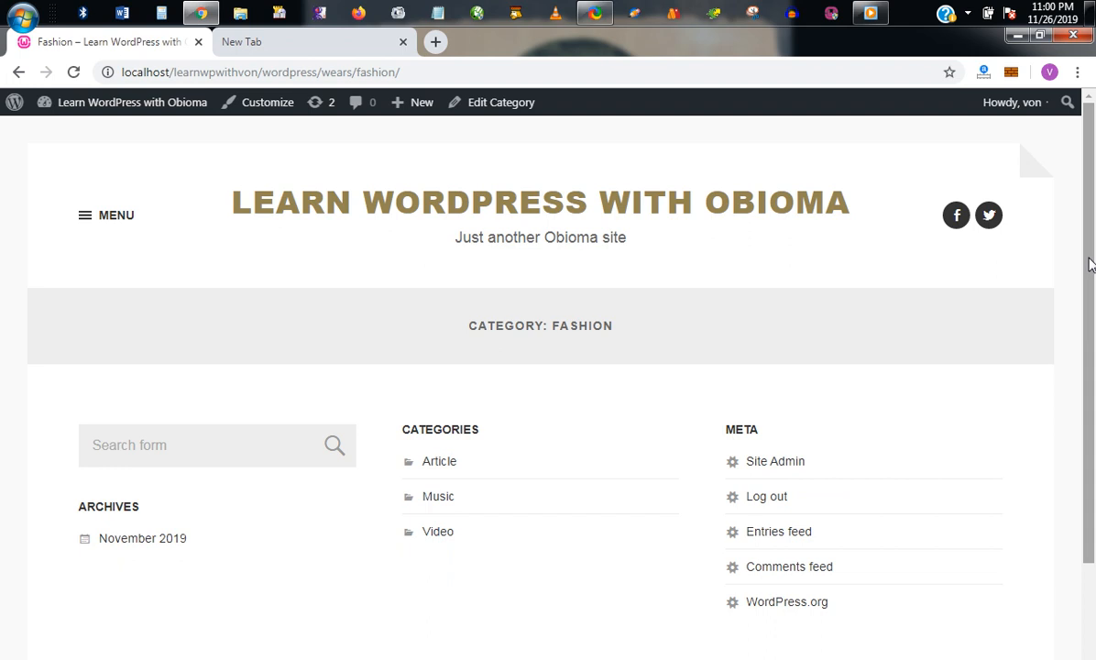
{"action": "scroll", "coordinate": [1090, 245], "scroll_direction": "down", "scroll_amount": 1}
{"action": "scroll", "coordinate": [1090, 245], "scroll_direction": "up", "scroll_amount": 1}
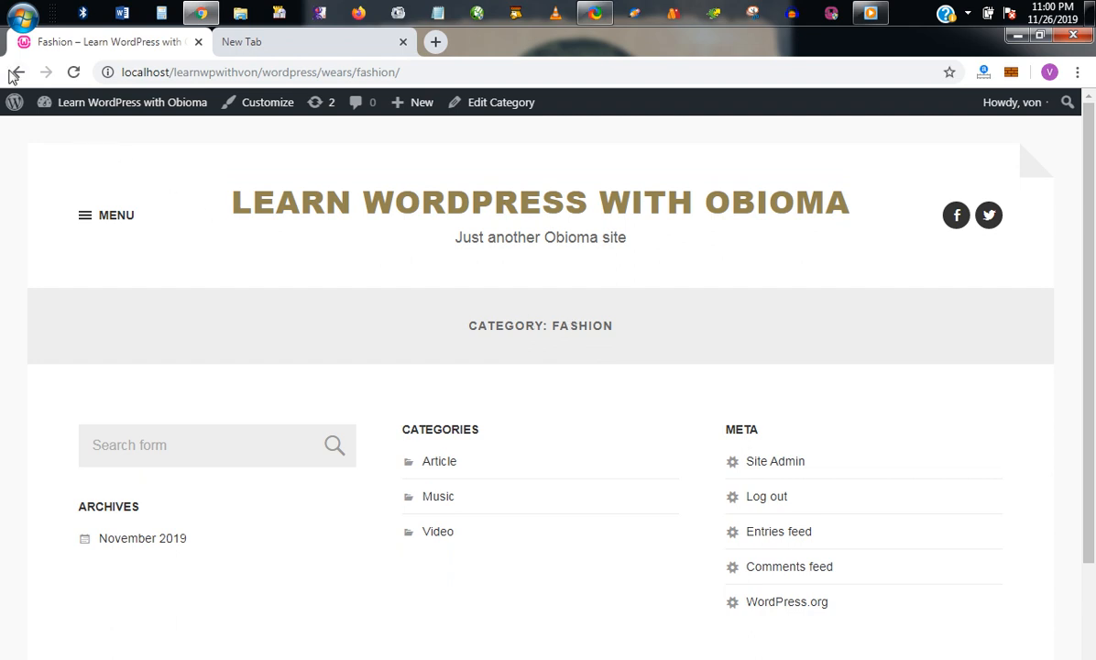
Step: Back on the Categories admin page, permanently delete the Fashion category
{"action": "left_click", "coordinate": [13, 72]}
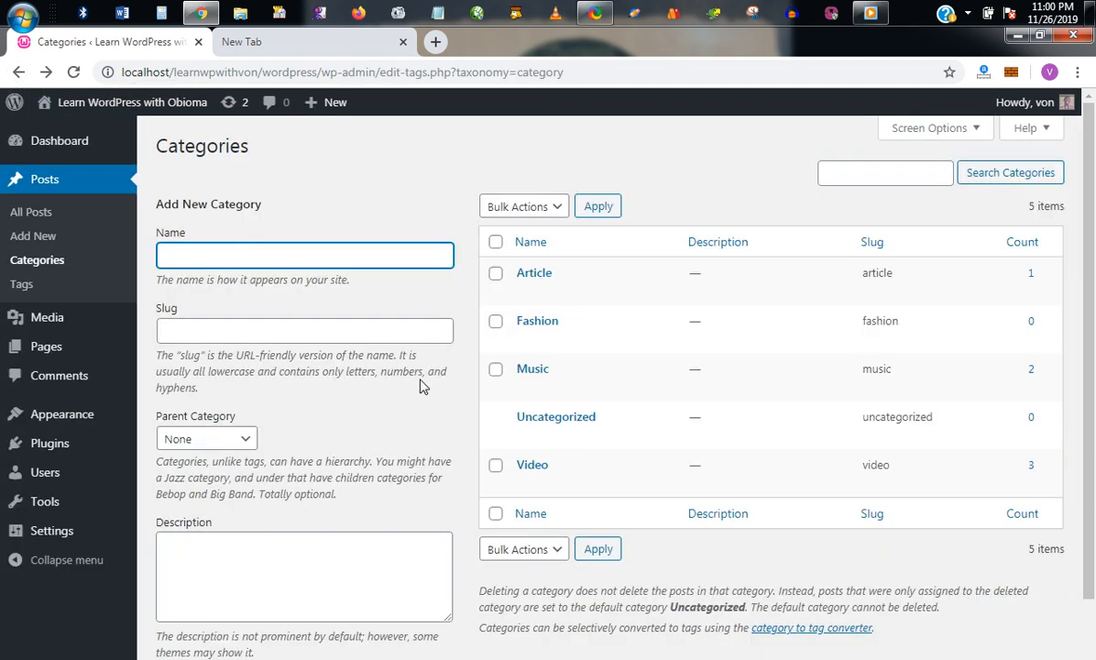
{"action": "mouse_move", "coordinate": [536, 327]}
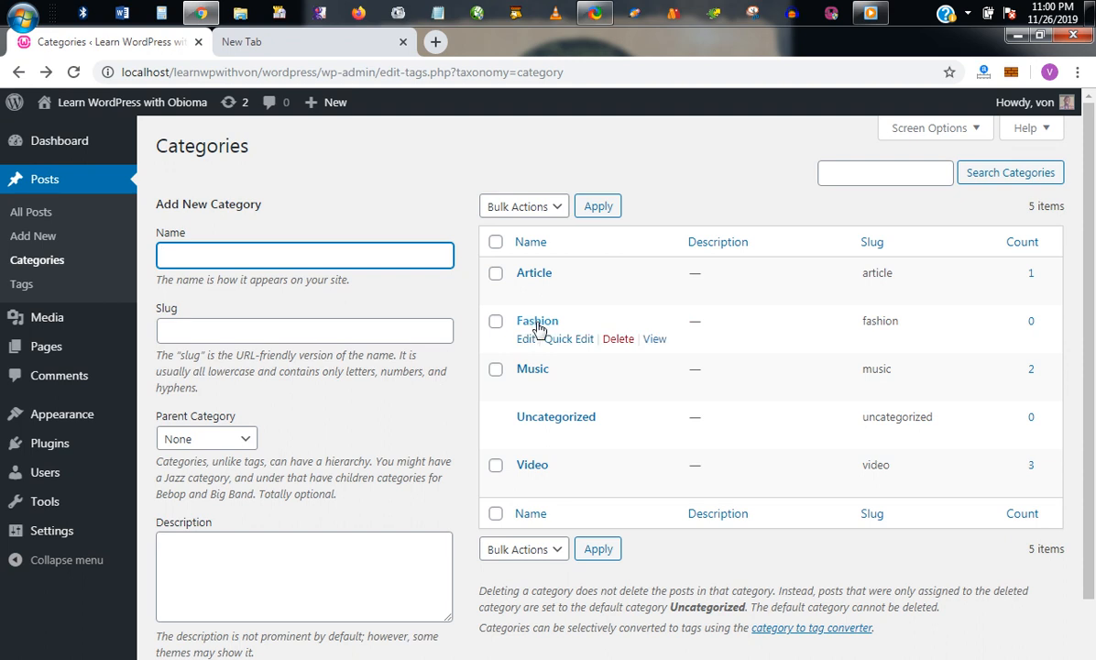
{"action": "left_click", "coordinate": [611, 340]}
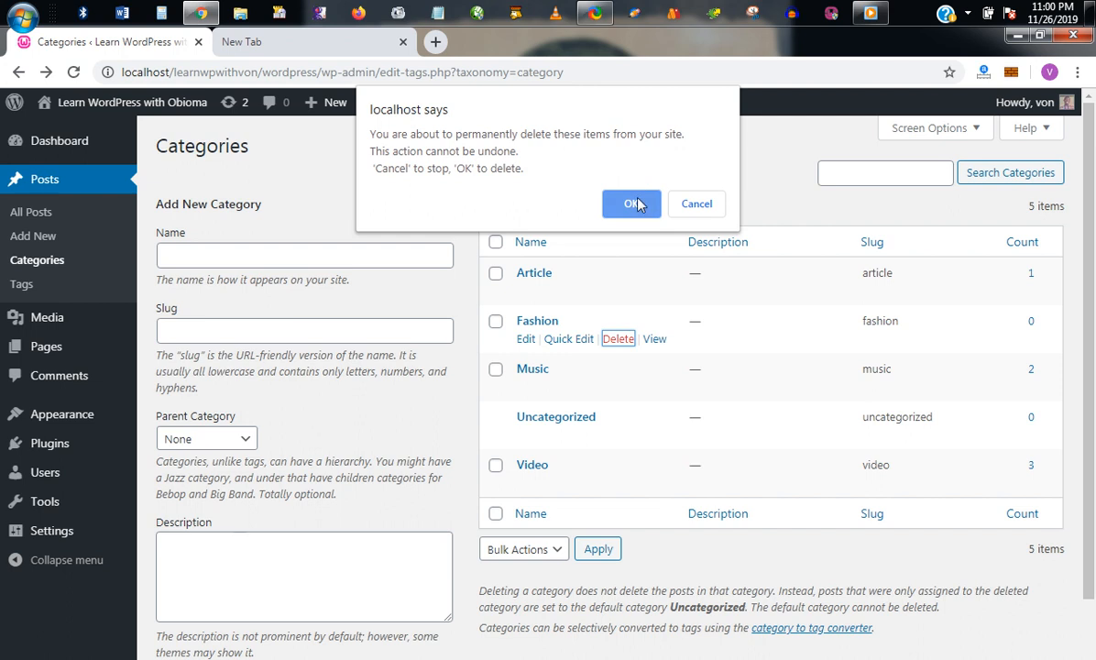
{"action": "left_click", "coordinate": [640, 196]}
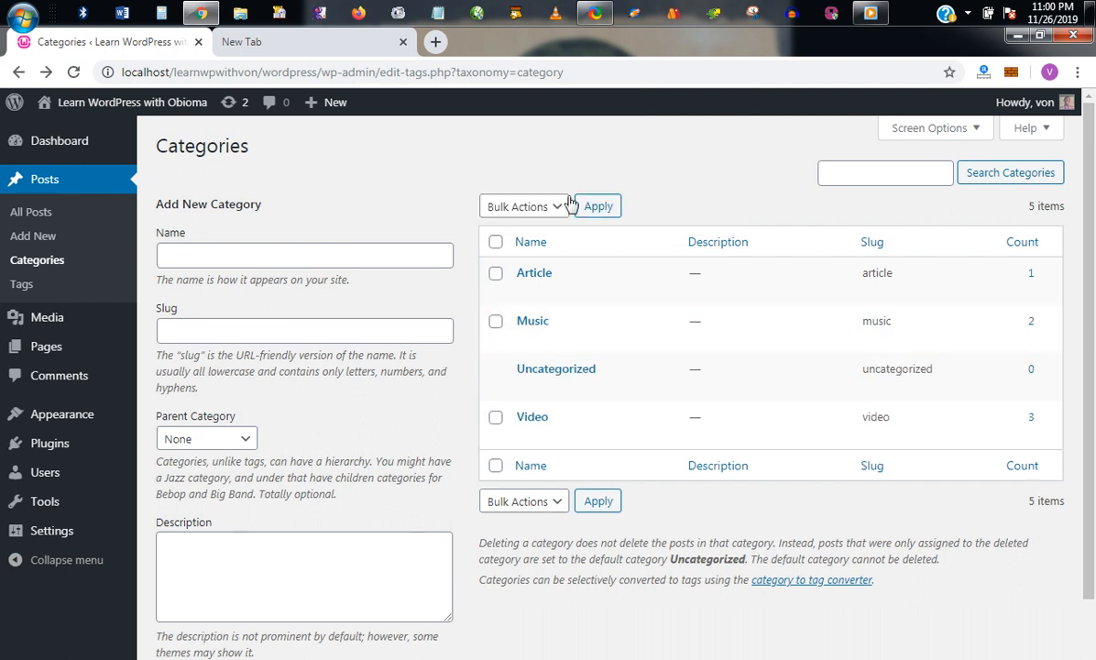
{"action": "left_click", "coordinate": [563, 206]}
Step: Check the Bulk Actions options, then go to Posts to start a blank new post
{"action": "left_click", "coordinate": [564, 206]}
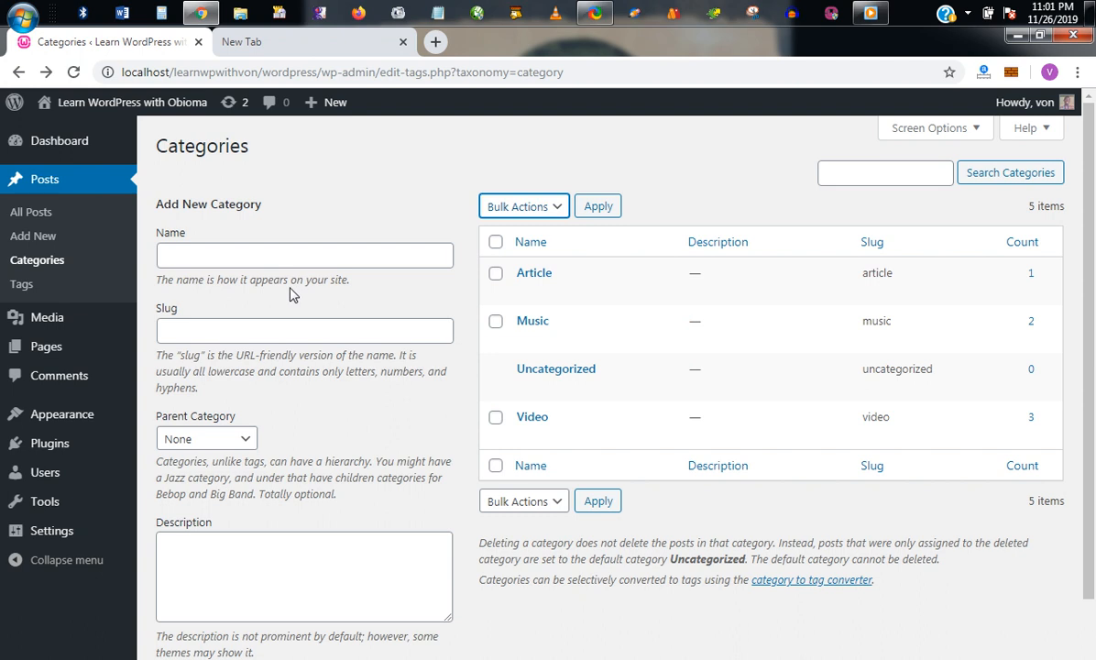
{"action": "left_click", "coordinate": [53, 212]}
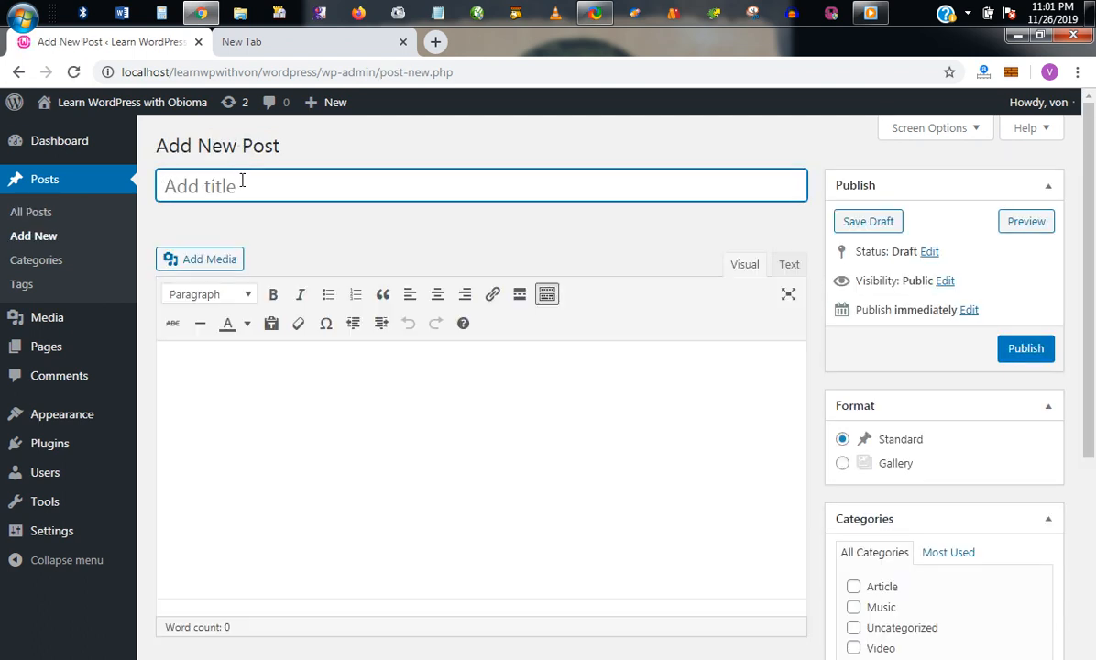
Step: Title the post 'Fifth Post' with the body 'This is the fifth post on my blog.'
{"action": "type", "text": "Fifth Post"}
{"action": "left_click", "coordinate": [275, 399]}
{"action": "type", "text": "This i"}
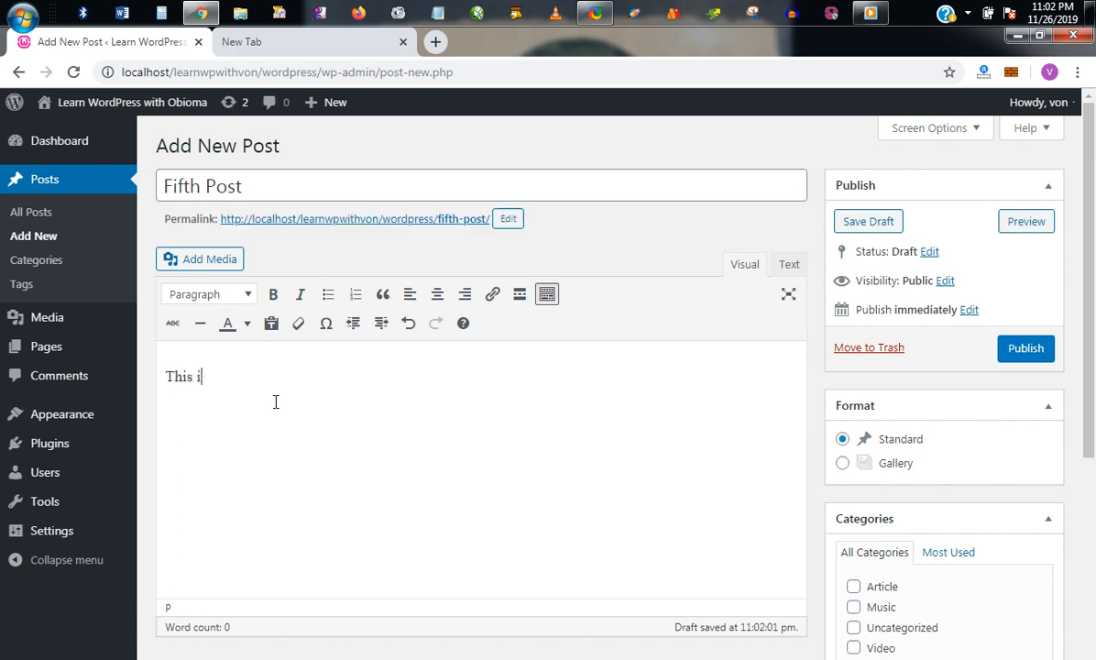
{"action": "type", "text": "s a fifth"}
{"action": "key", "text": "BackSpace"}
{"action": "key", "text": "BackSpace"}
{"action": "key", "text": "BackSpace"}
{"action": "key", "text": "BackSpace"}
{"action": "key", "text": "BackSpace"}
{"action": "key", "text": "BackSpace"}
{"action": "type", "text": "the fifth post on my "}
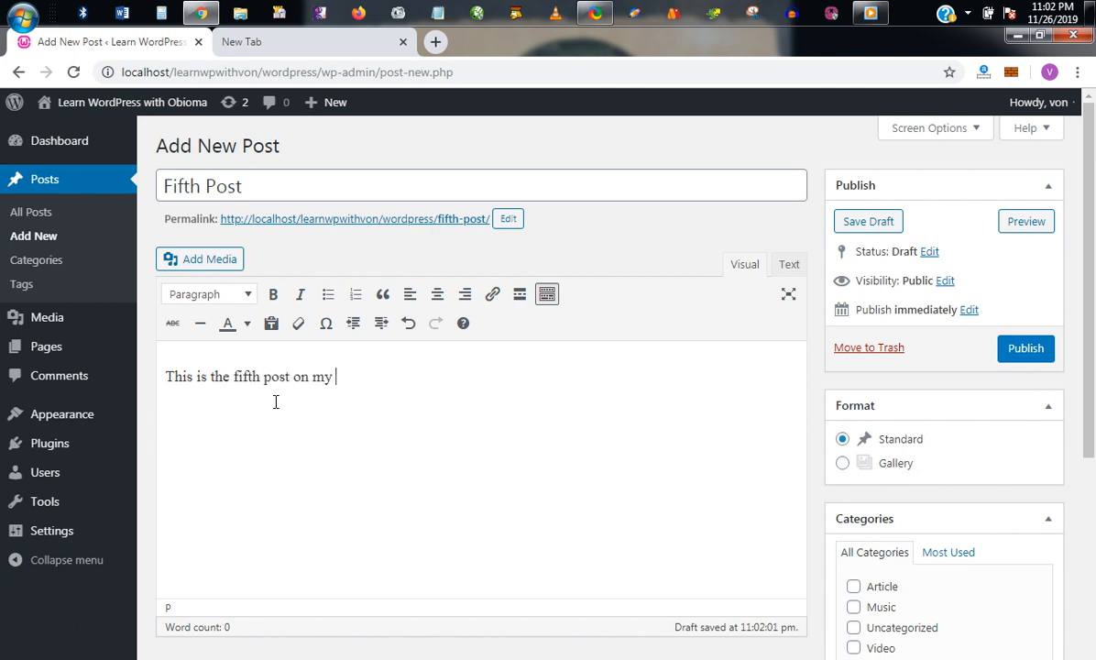
{"action": "type", "text": "blog."}
Step: File the post under Music and save it as a draft
{"action": "left_click_drag", "start_coordinate": [1093, 238], "coordinate": [1091, 343]}
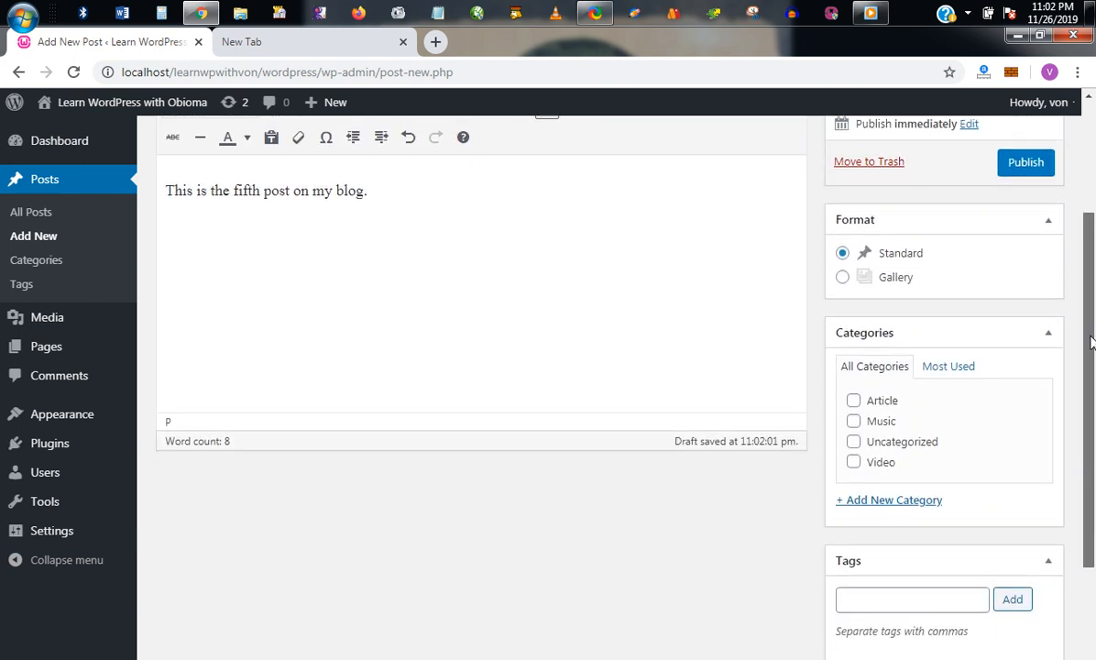
{"action": "left_click_drag", "start_coordinate": [1091, 322], "coordinate": [1084, 286]}
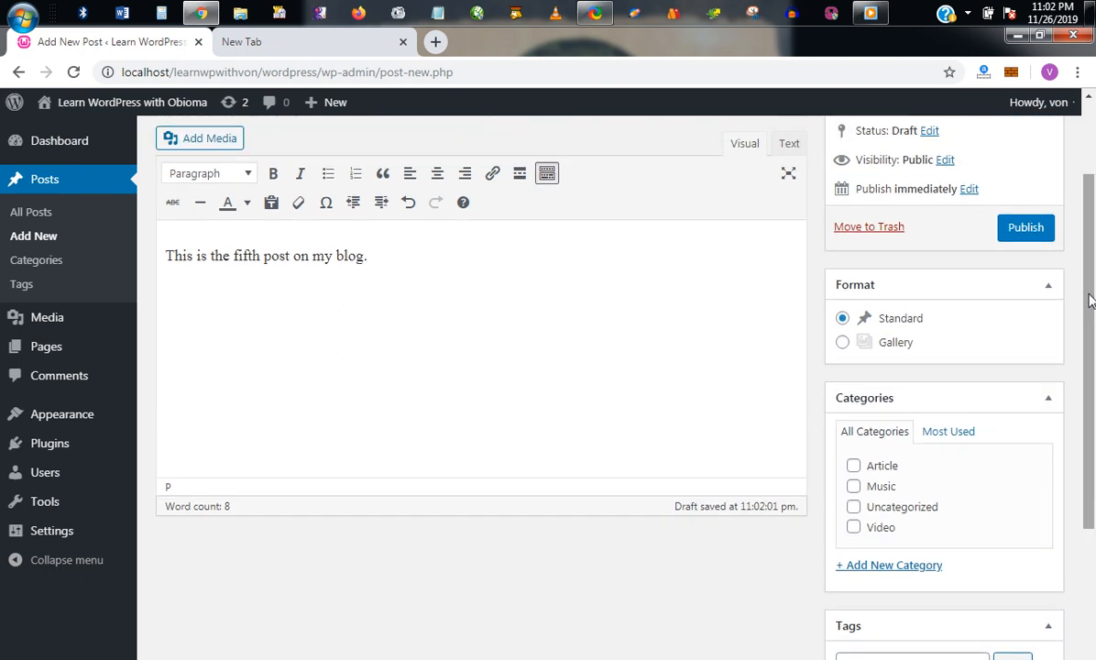
{"action": "left_click", "coordinate": [882, 488]}
{"action": "left_click_drag", "start_coordinate": [1092, 366], "coordinate": [1092, 307]}
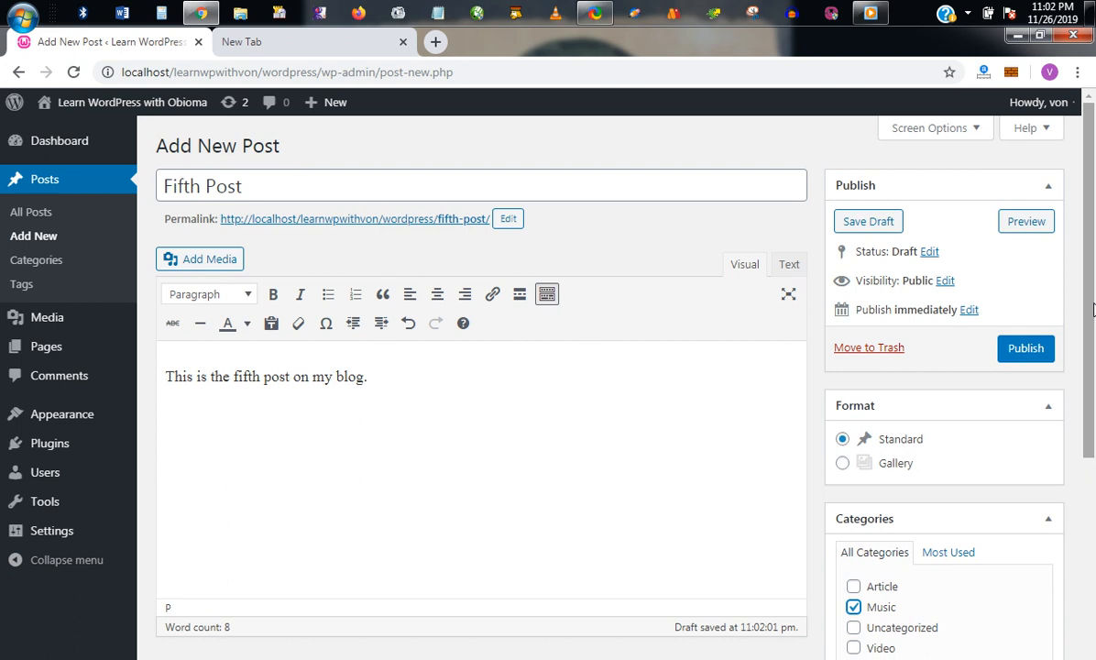
{"action": "left_click", "coordinate": [883, 222]}
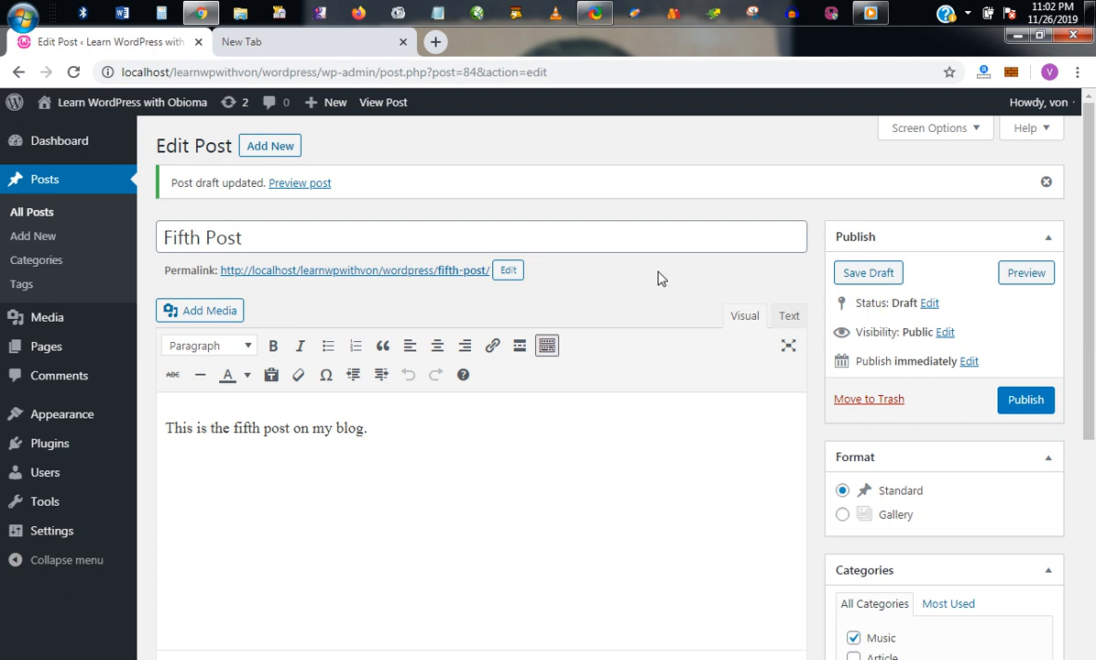
{"action": "left_click", "coordinate": [35, 214]}
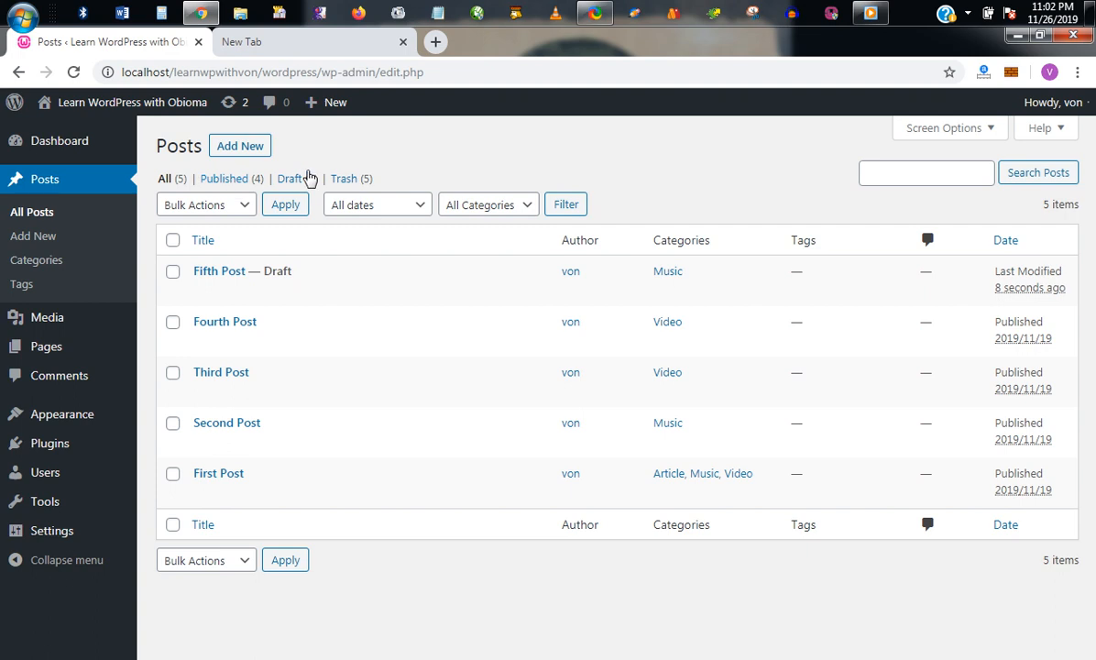
{"action": "left_click", "coordinate": [310, 183]}
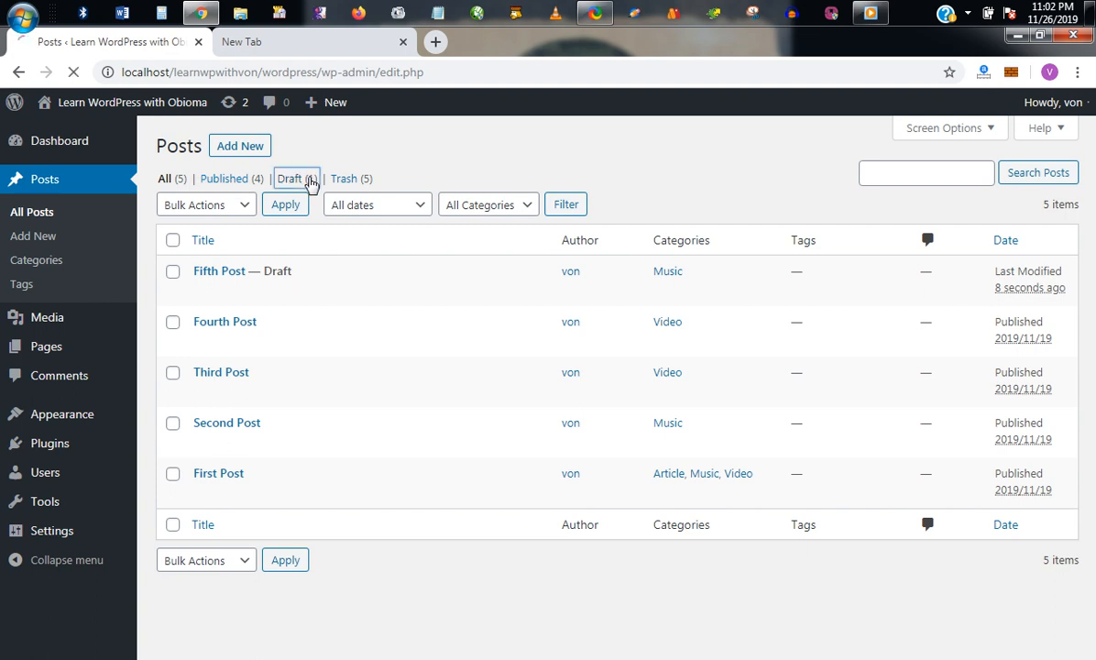
{"action": "left_click", "coordinate": [229, 275]}
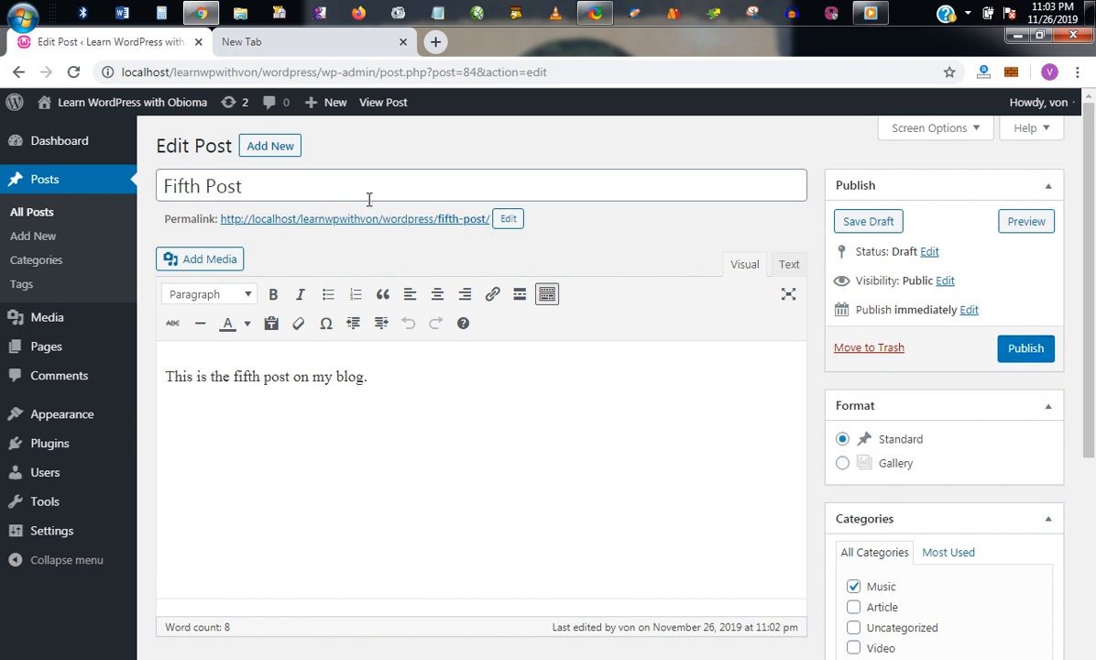
Step: Preview the live site in a new tab, then publish Fifth Post
{"action": "mouse_move", "coordinate": [156, 109]}
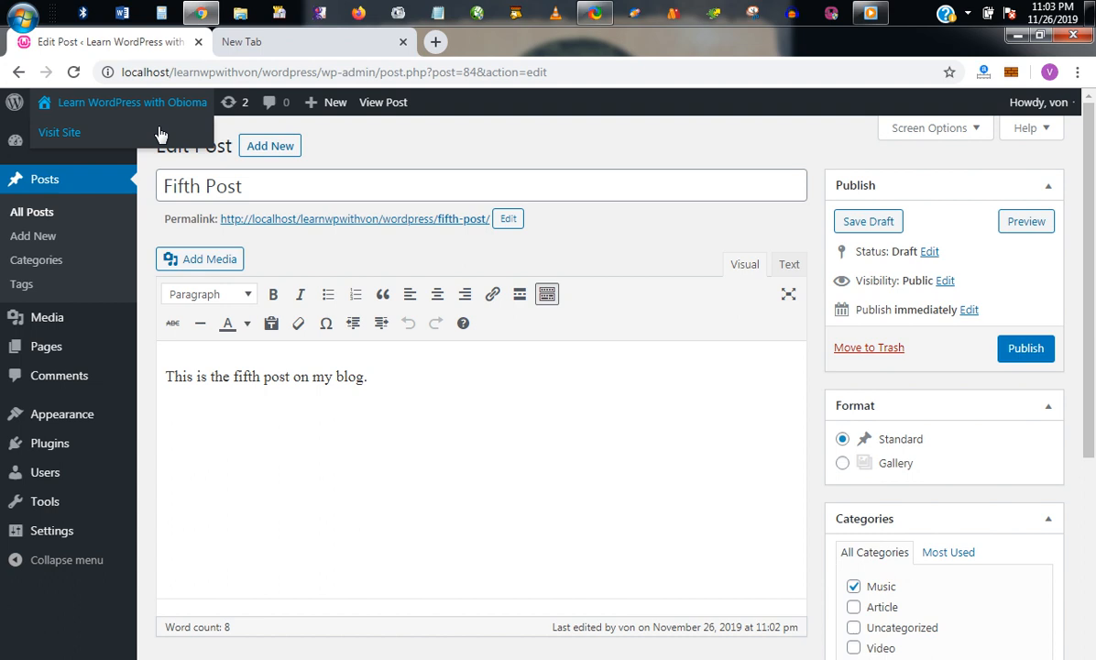
{"action": "middle_click", "coordinate": [159, 135]}
{"action": "left_click", "coordinate": [311, 41]}
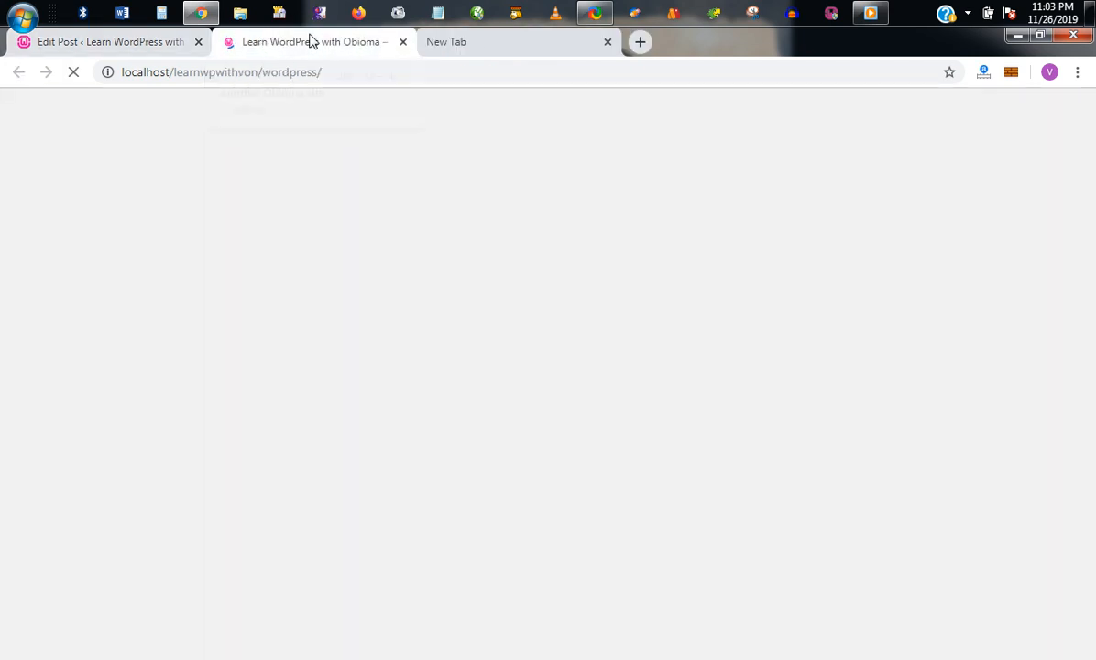
{"action": "left_click_drag", "start_coordinate": [1086, 138], "coordinate": [1090, 231]}
{"action": "left_click", "coordinate": [141, 43]}
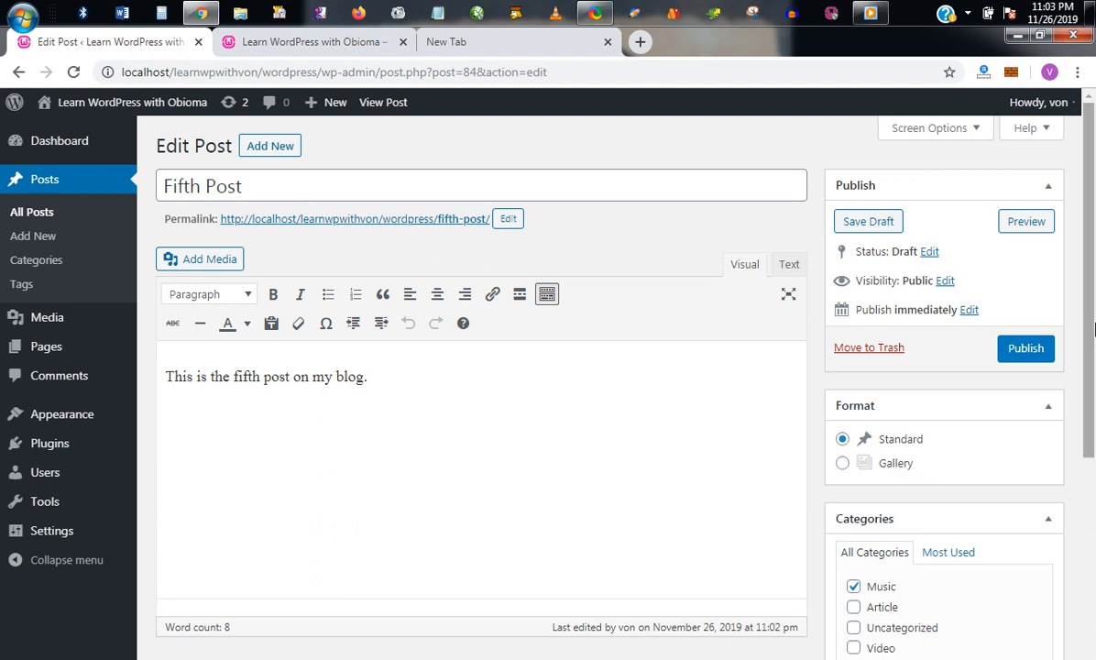
{"action": "left_click", "coordinate": [1006, 352]}
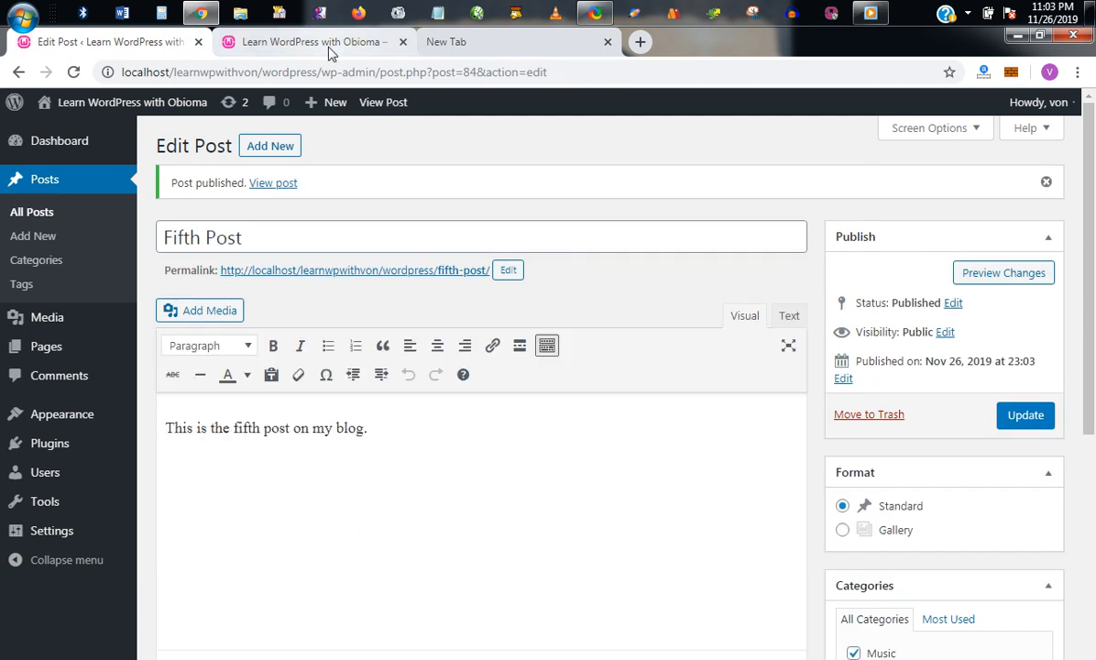
{"action": "left_click", "coordinate": [328, 46]}
{"action": "left_click", "coordinate": [74, 72]}
{"action": "left_click_drag", "start_coordinate": [1092, 198], "coordinate": [1090, 68]}
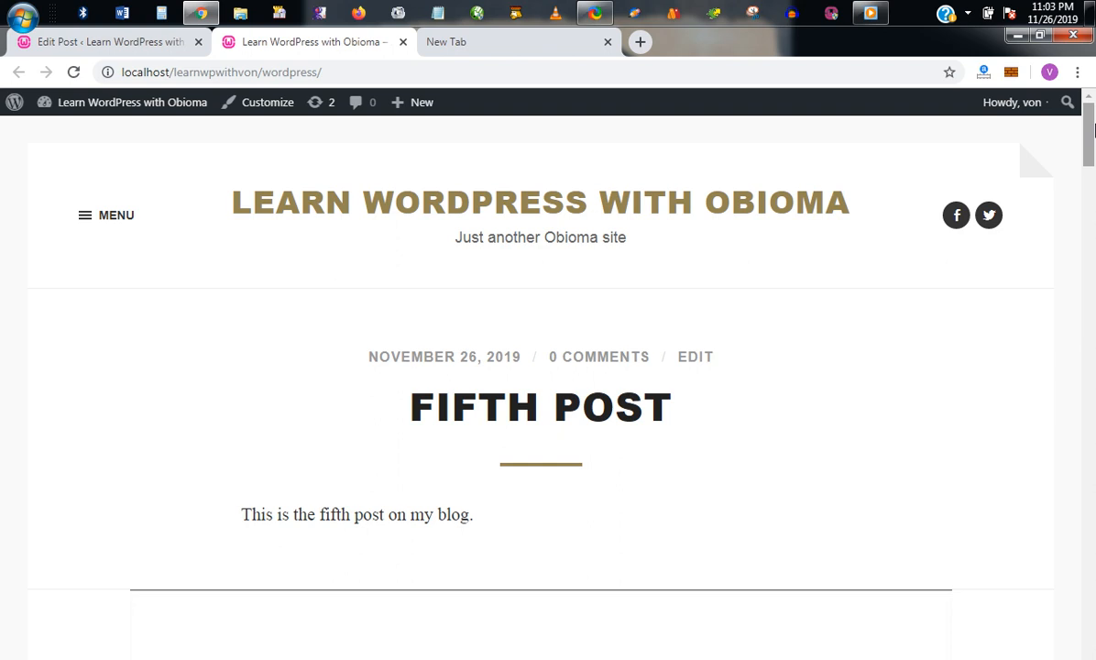
{"action": "mouse_move", "coordinate": [1090, 133]}
{"action": "left_mouse_down"}
{"action": "mouse_move", "coordinate": [1090, 163]}
{"action": "mouse_move", "coordinate": [1089, 124]}
{"action": "left_mouse_up"}
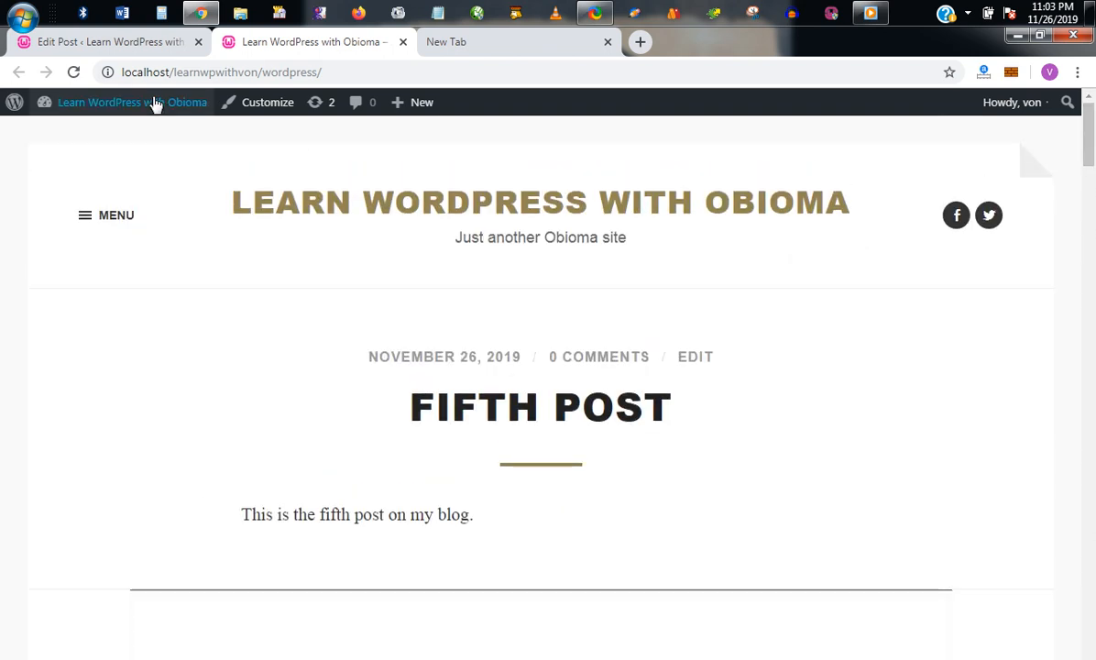
{"action": "left_click", "coordinate": [127, 41]}
{"action": "left_click_drag", "start_coordinate": [1094, 189], "coordinate": [1094, 216]}
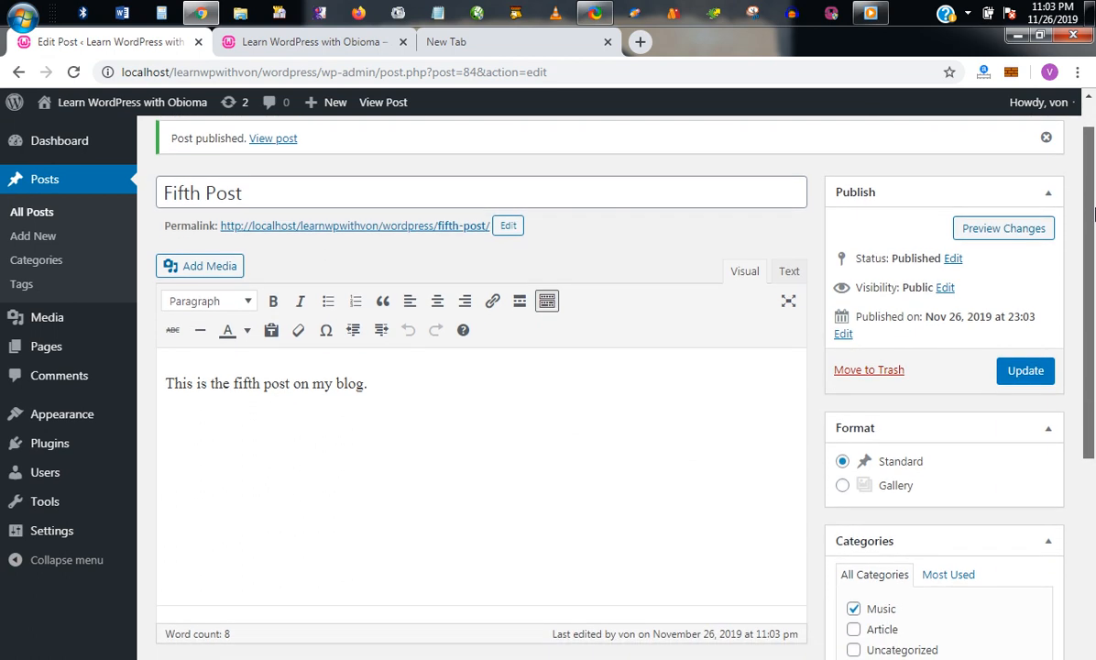
Step: Set Fifth Post's visibility to Password protected with a post password, and update it
{"action": "left_click", "coordinate": [945, 289]}
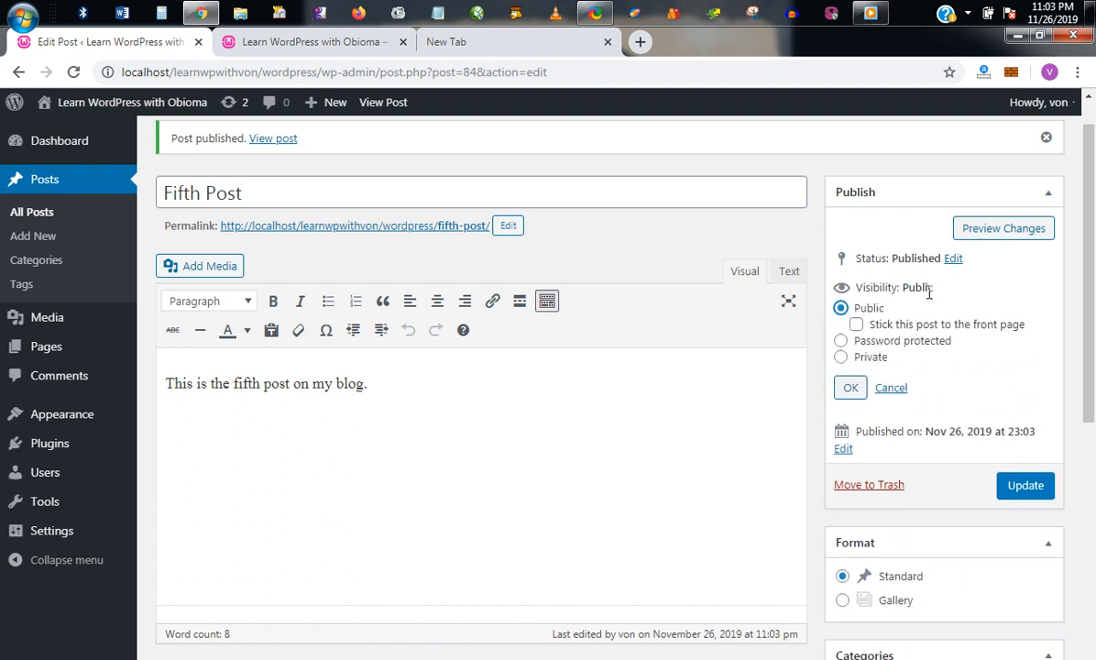
{"action": "left_click", "coordinate": [842, 342]}
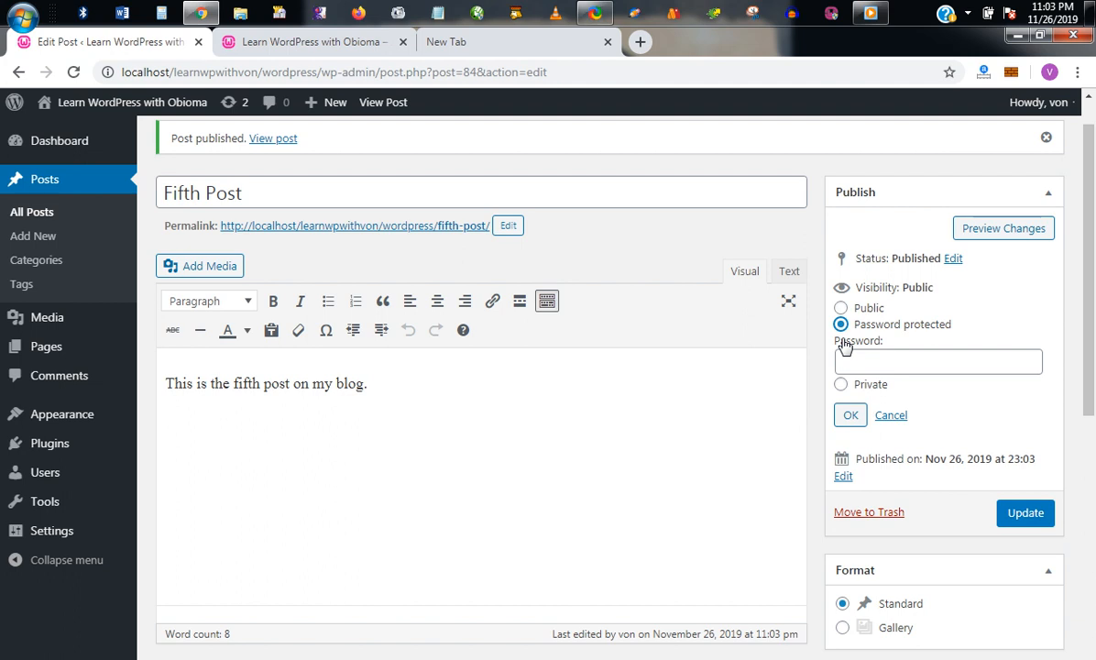
{"action": "left_click", "coordinate": [850, 365]}
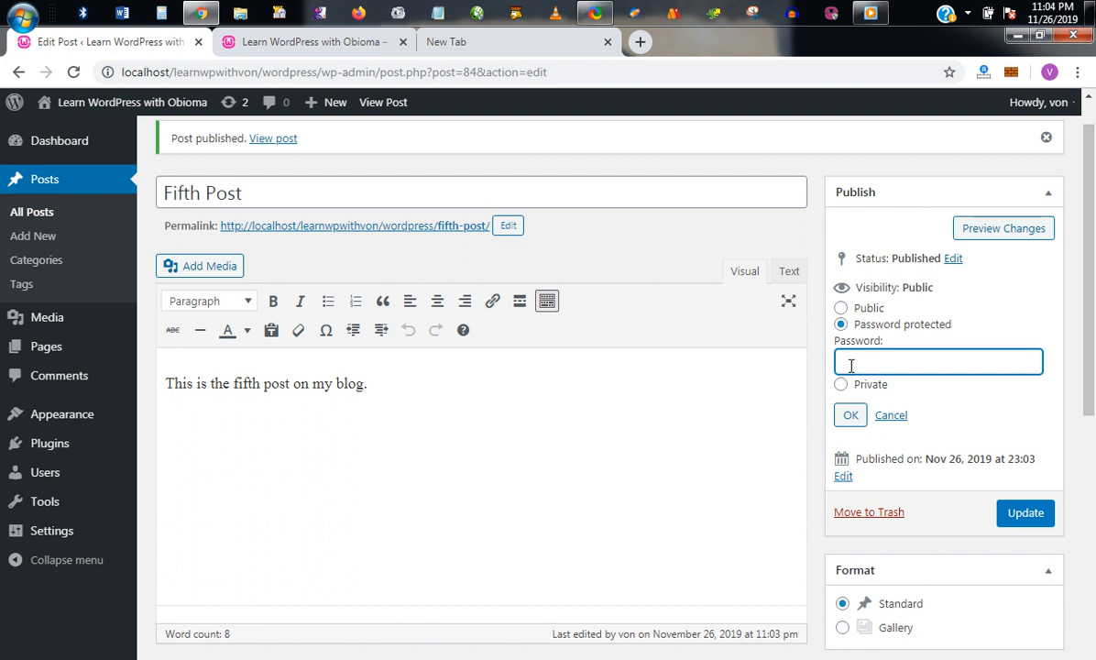
{"action": "left_click", "coordinate": [851, 415]}
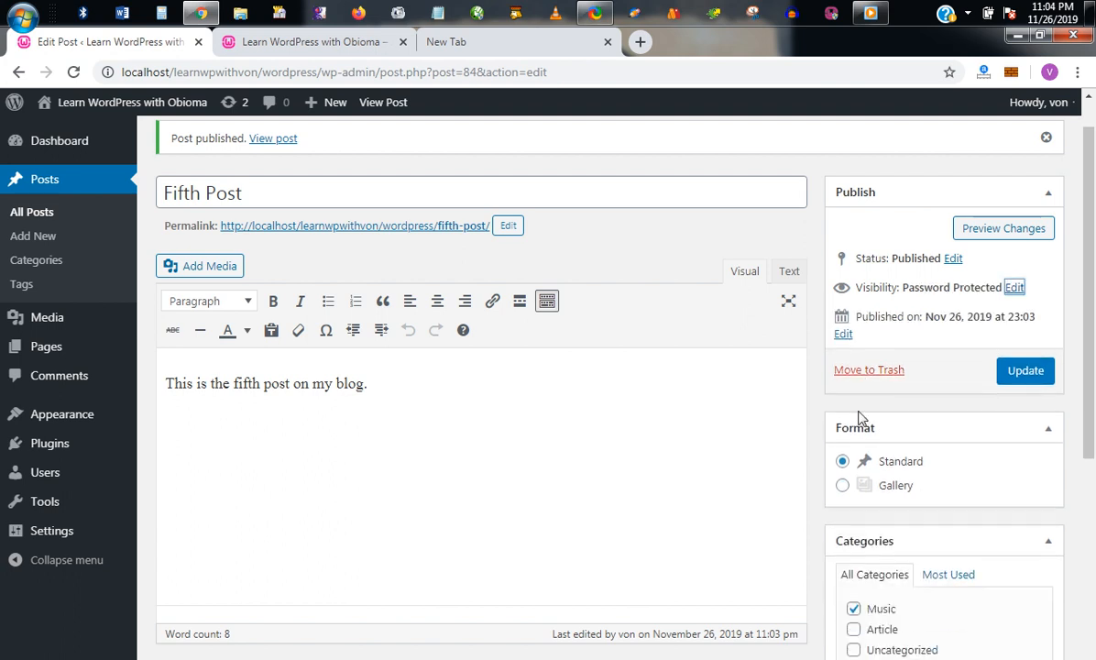
{"action": "left_click", "coordinate": [1014, 372]}
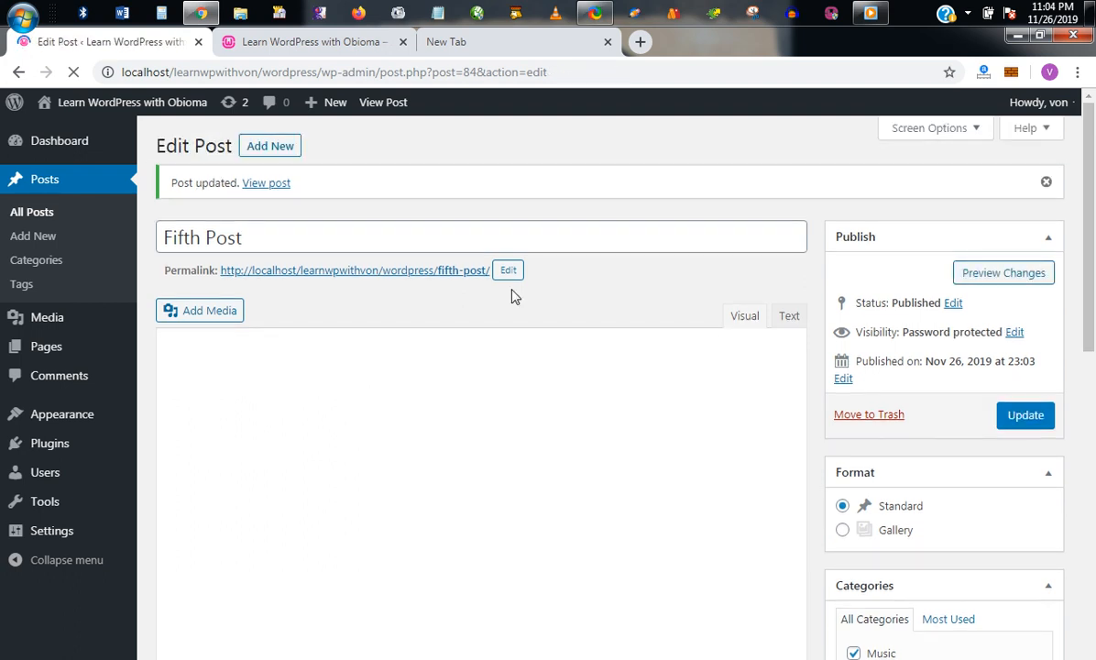
Step: Open the protected Fifth Post live page, unlock it with its password, then close that tab
{"action": "middle_click", "coordinate": [429, 271]}
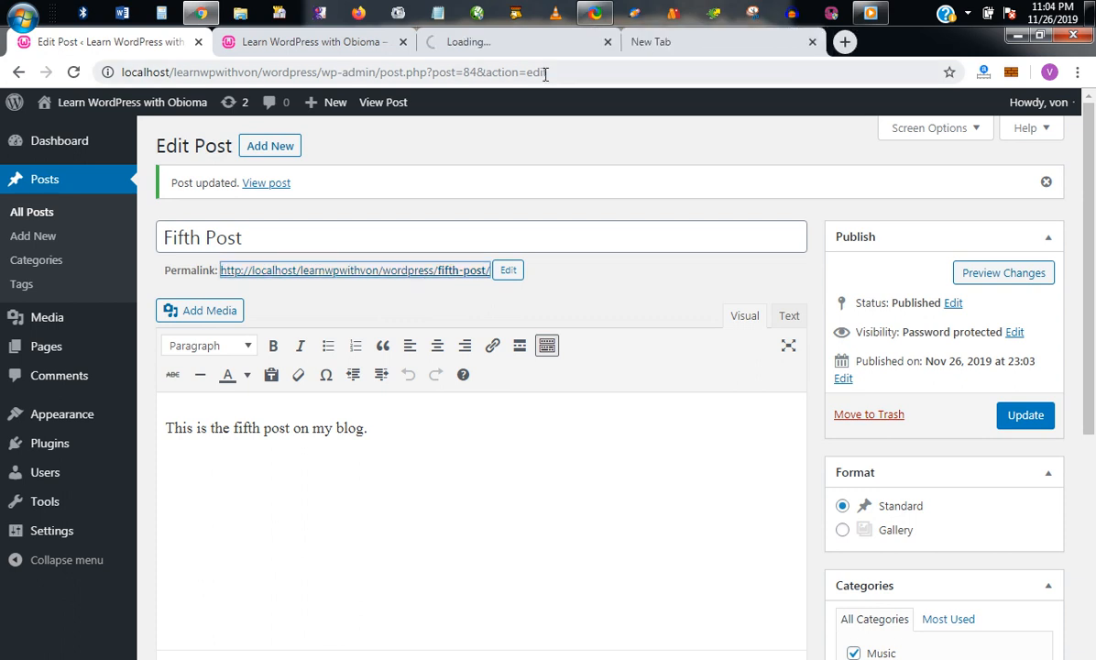
{"action": "left_click", "coordinate": [513, 51]}
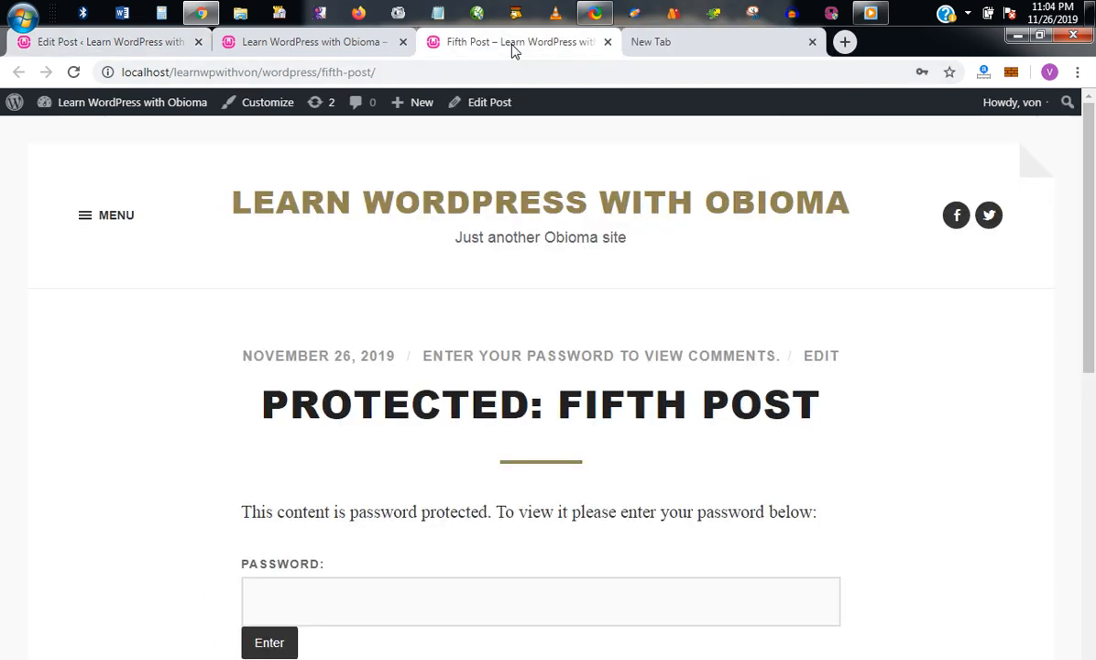
{"action": "left_click_drag", "start_coordinate": [1092, 257], "coordinate": [1093, 314]}
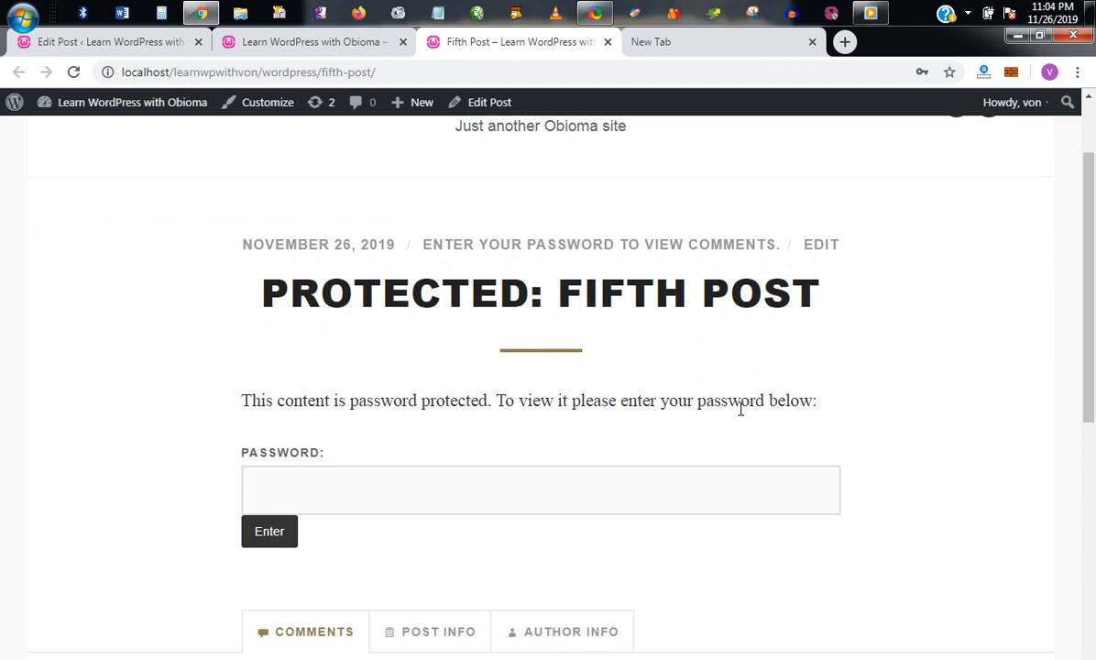
{"action": "left_click", "coordinate": [533, 487]}
{"action": "type", "text": "•••••"}
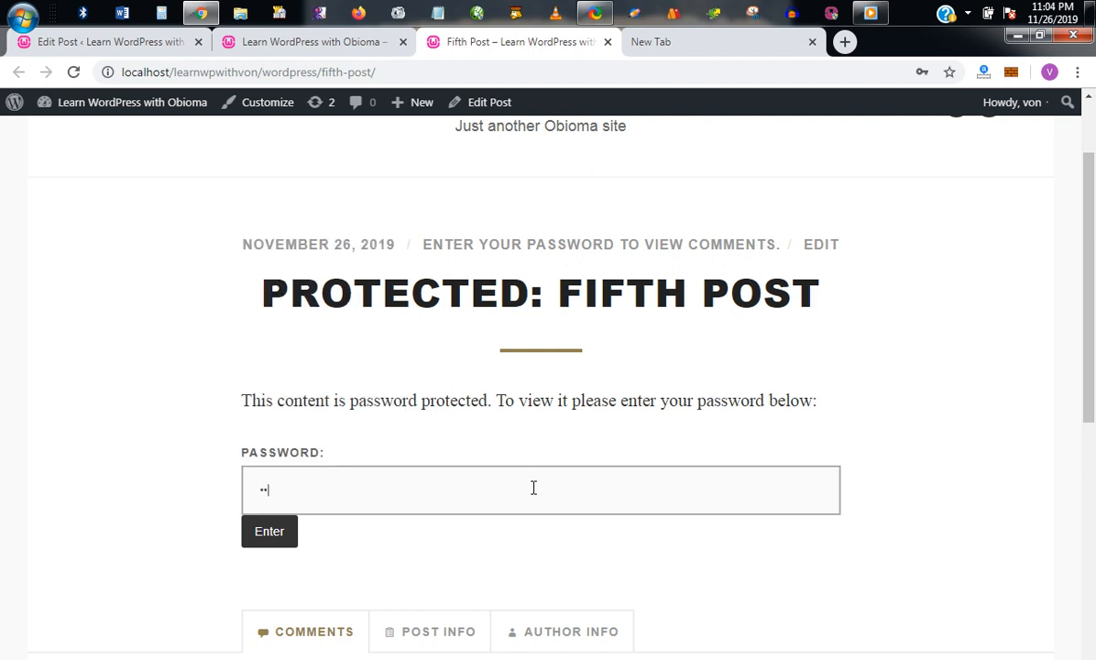
{"action": "type", "text": "••"}
{"action": "left_click", "coordinate": [281, 531]}
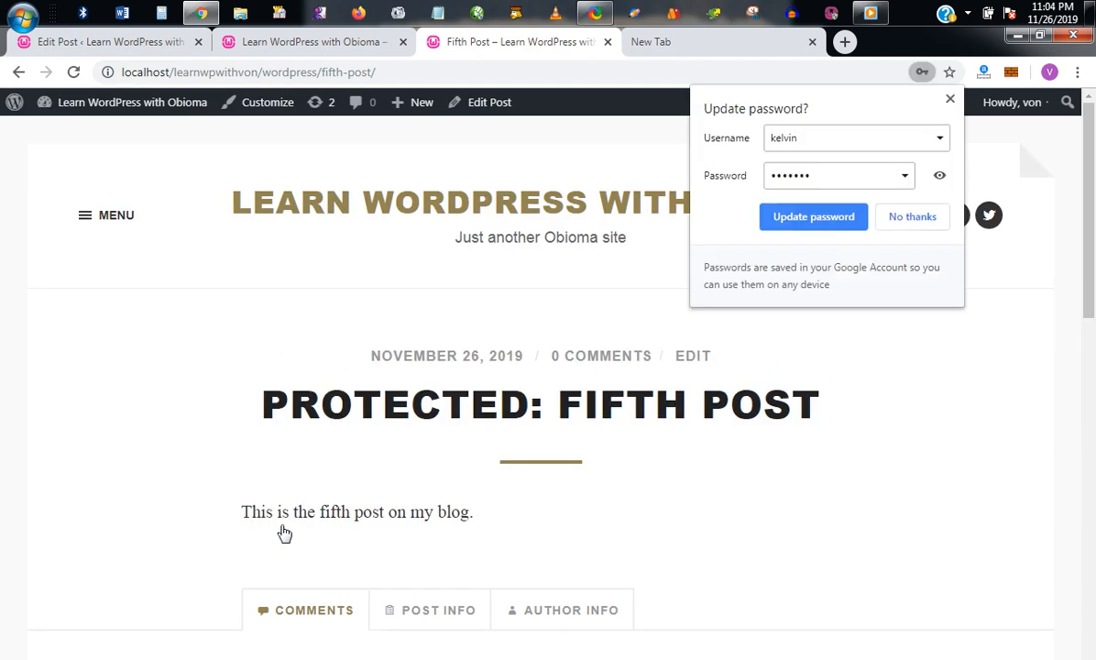
{"action": "left_click", "coordinate": [797, 216]}
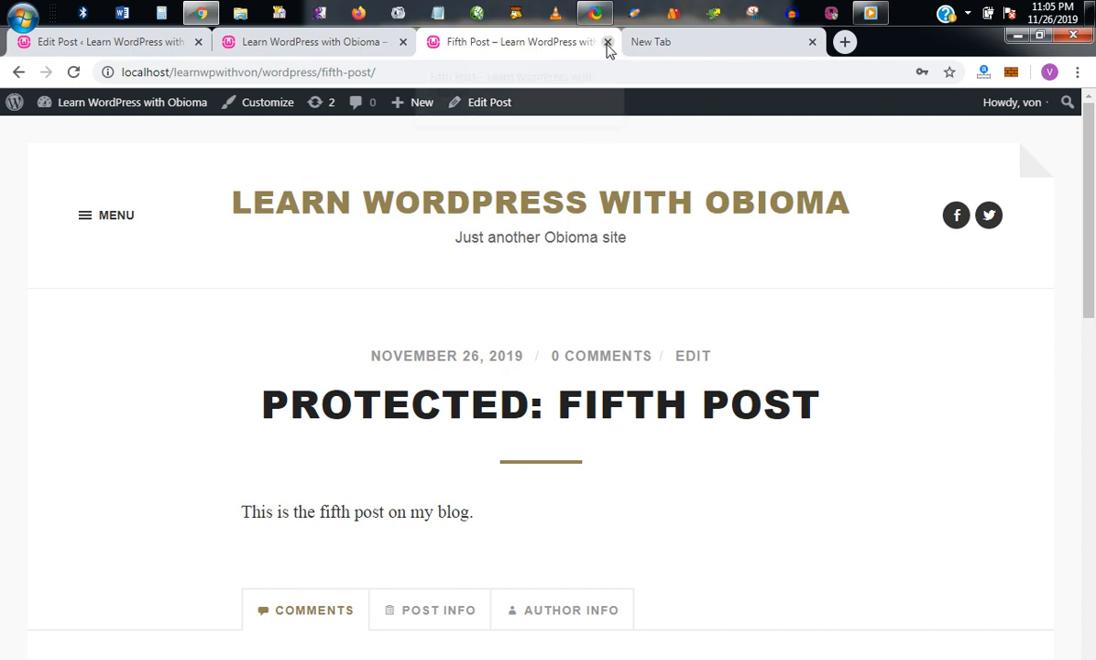
{"action": "left_click", "coordinate": [606, 41]}
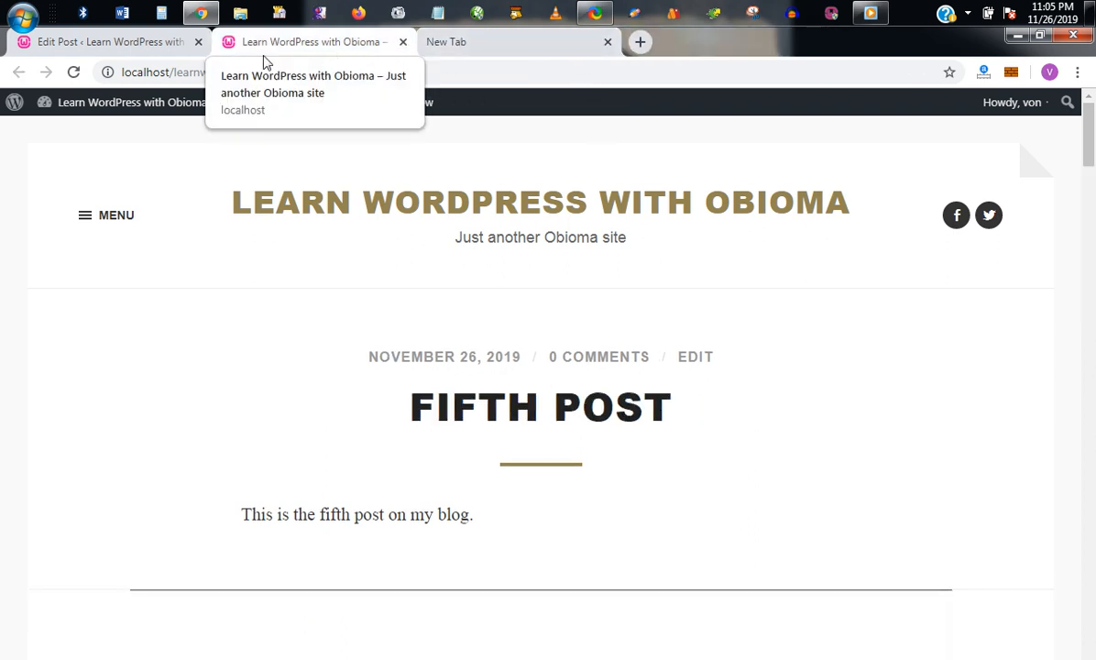
{"action": "left_click", "coordinate": [174, 44]}
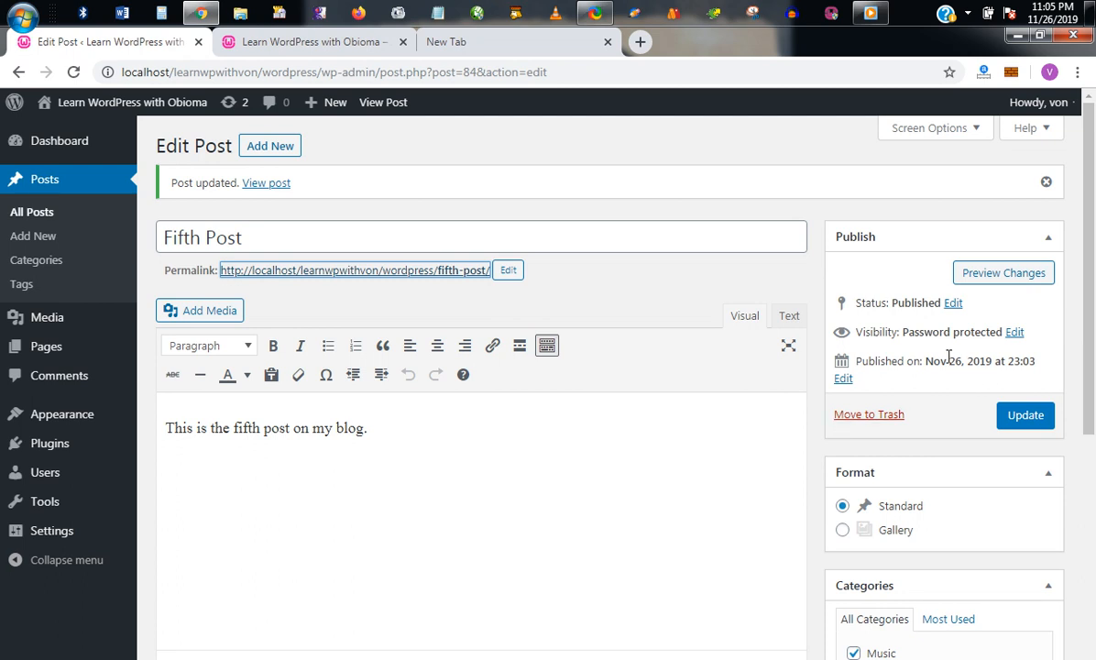
Step: Switch Fifth Post's visibility back to Public and update the post
{"action": "left_click", "coordinate": [1013, 333]}
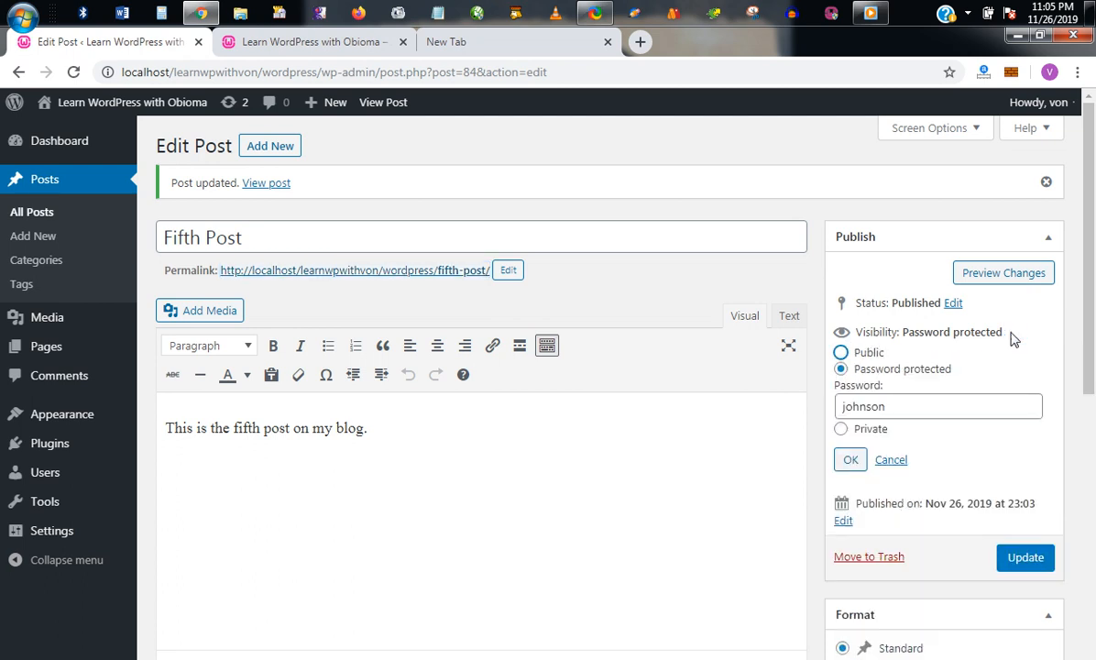
{"action": "left_click", "coordinate": [869, 354]}
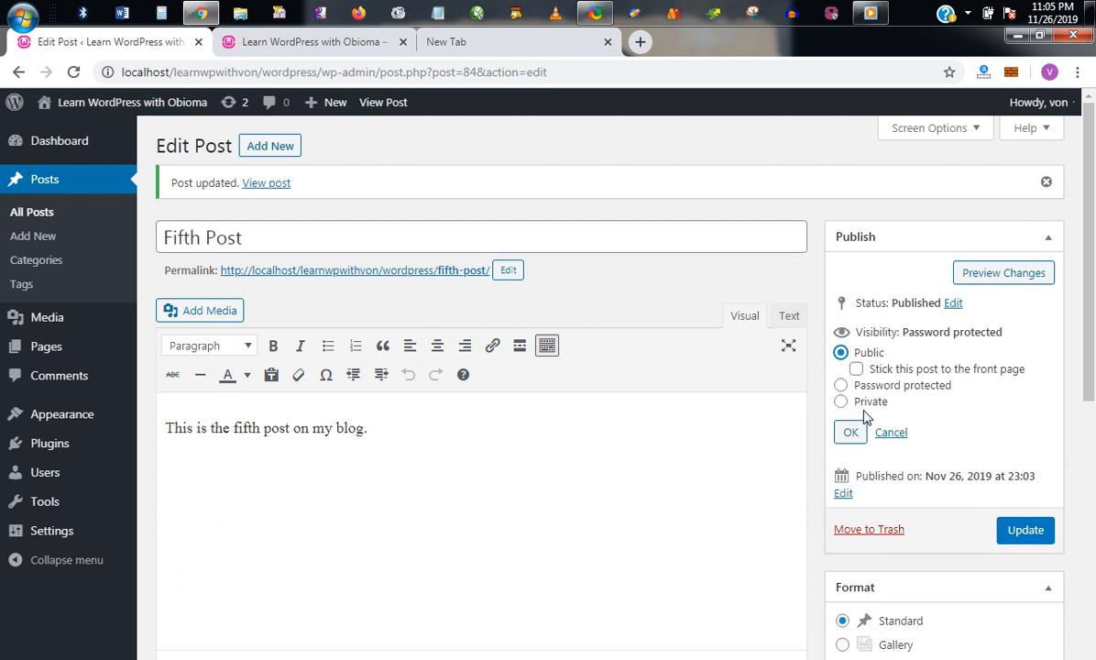
{"action": "left_click", "coordinate": [850, 432]}
{"action": "left_click", "coordinate": [1020, 432]}
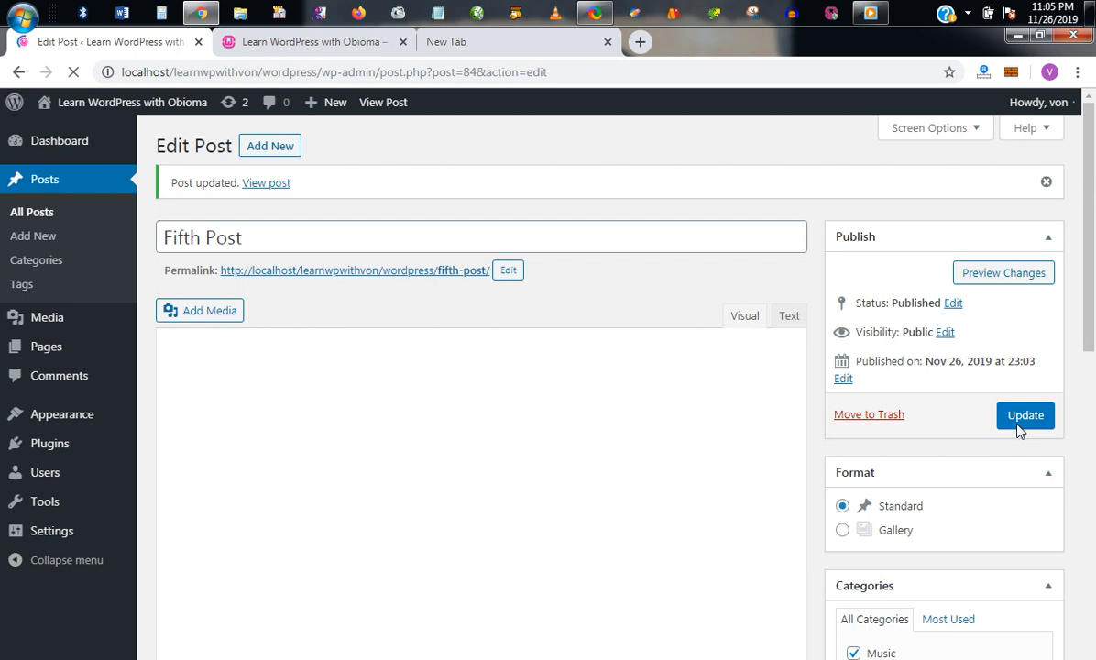
Step: View the now-unprotected live Fifth Post in a new tab, then close it
{"action": "left_click", "coordinate": [375, 274], "text": "ctrl"}
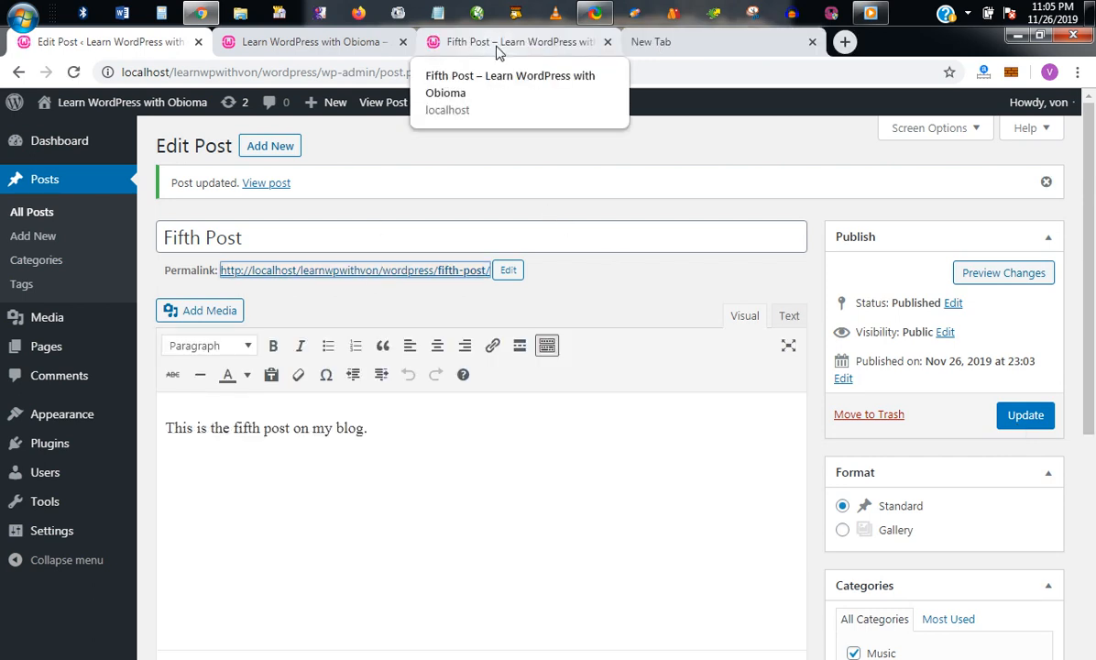
{"action": "left_click", "coordinate": [495, 46]}
{"action": "left_click", "coordinate": [1090, 485]}
{"action": "left_click_drag", "start_coordinate": [1092, 486], "coordinate": [1091, 171]}
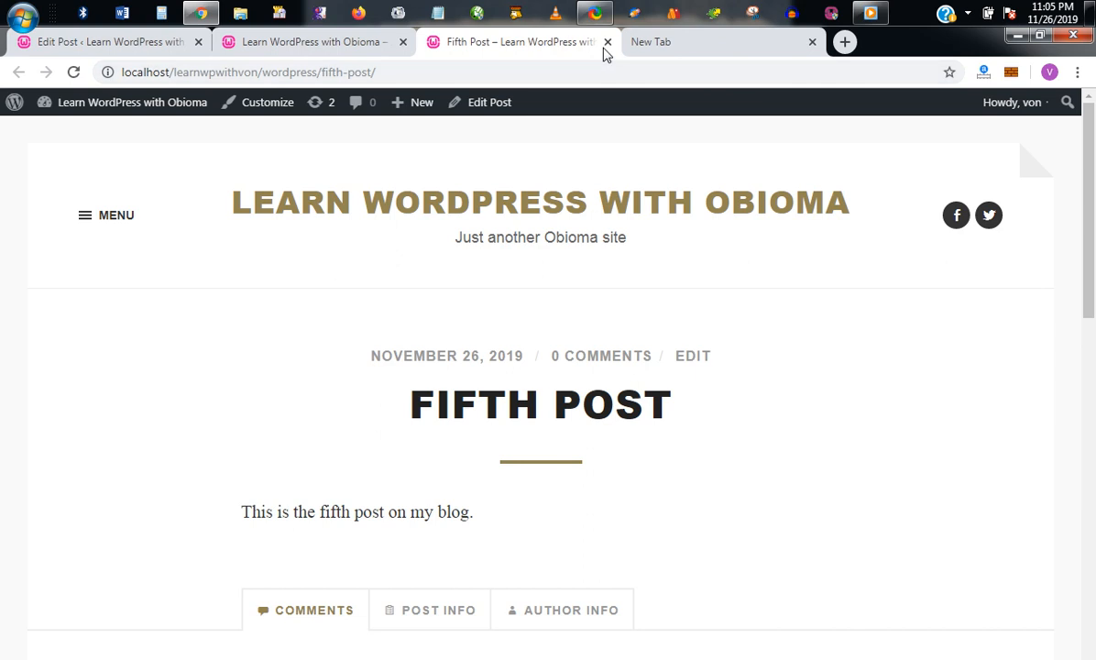
{"action": "left_click", "coordinate": [607, 41]}
Step: Add a new category 'Fun' to Fifth Post and update the post
{"action": "left_click", "coordinate": [148, 51]}
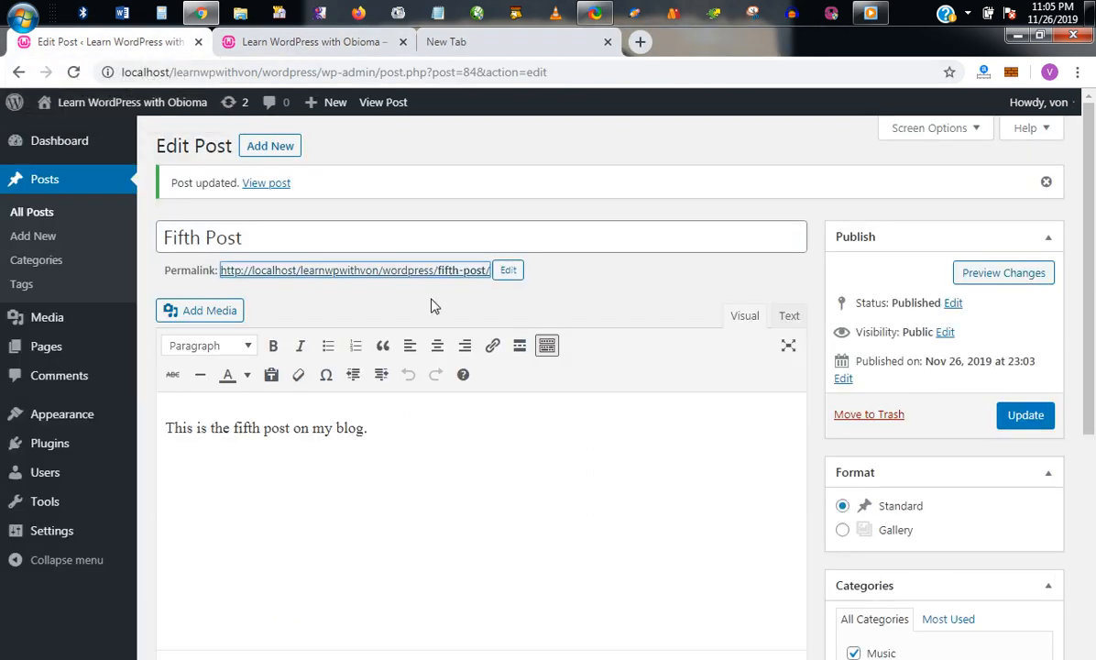
{"action": "left_click_drag", "start_coordinate": [1092, 272], "coordinate": [1093, 465]}
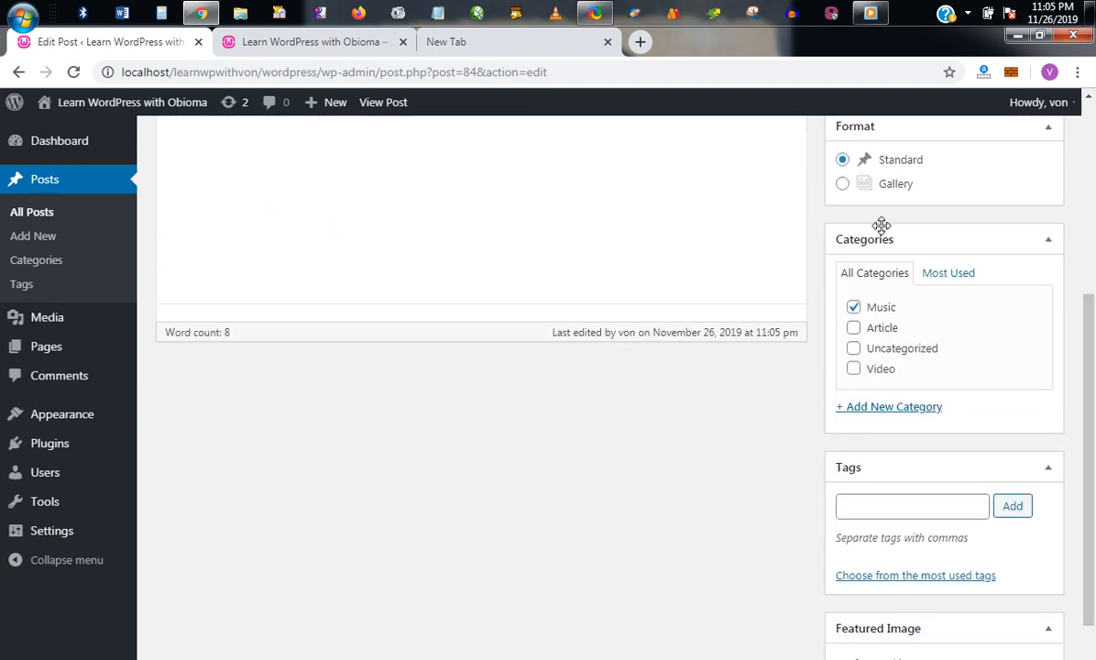
{"action": "left_click", "coordinate": [911, 409]}
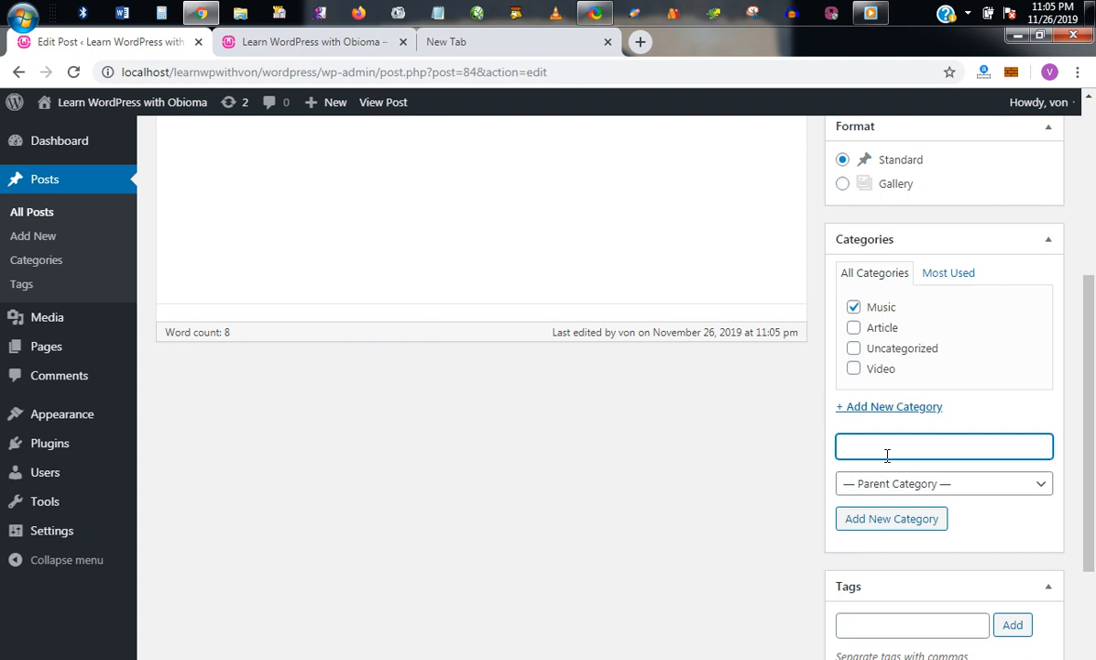
{"action": "type", "text": "Fun"}
{"action": "key", "text": "Return"}
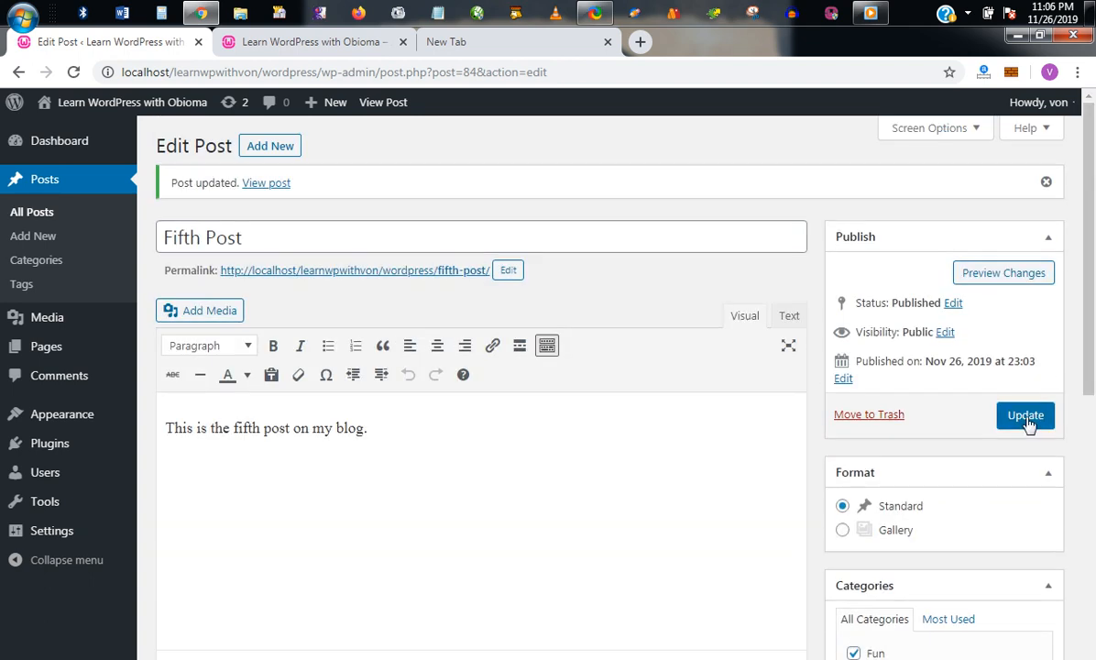
{"action": "left_click", "coordinate": [1026, 417]}
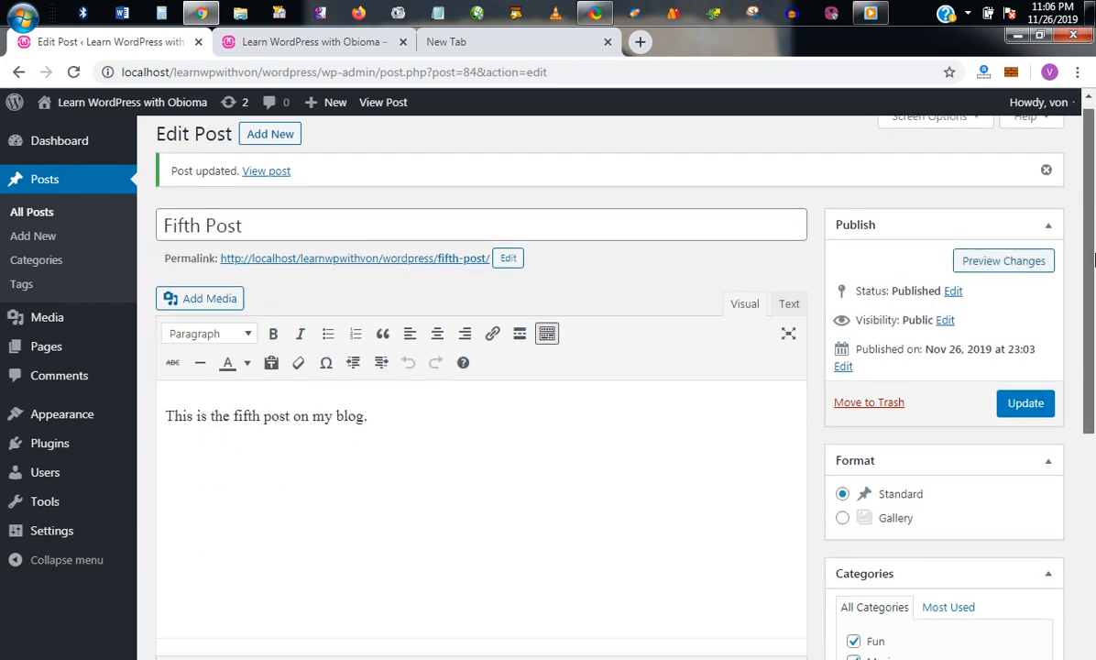
Step: Go to the Posts > Categories page, where Fun now appears
{"action": "scroll", "coordinate": [907, 219], "scroll_direction": "down", "scroll_amount": 4}
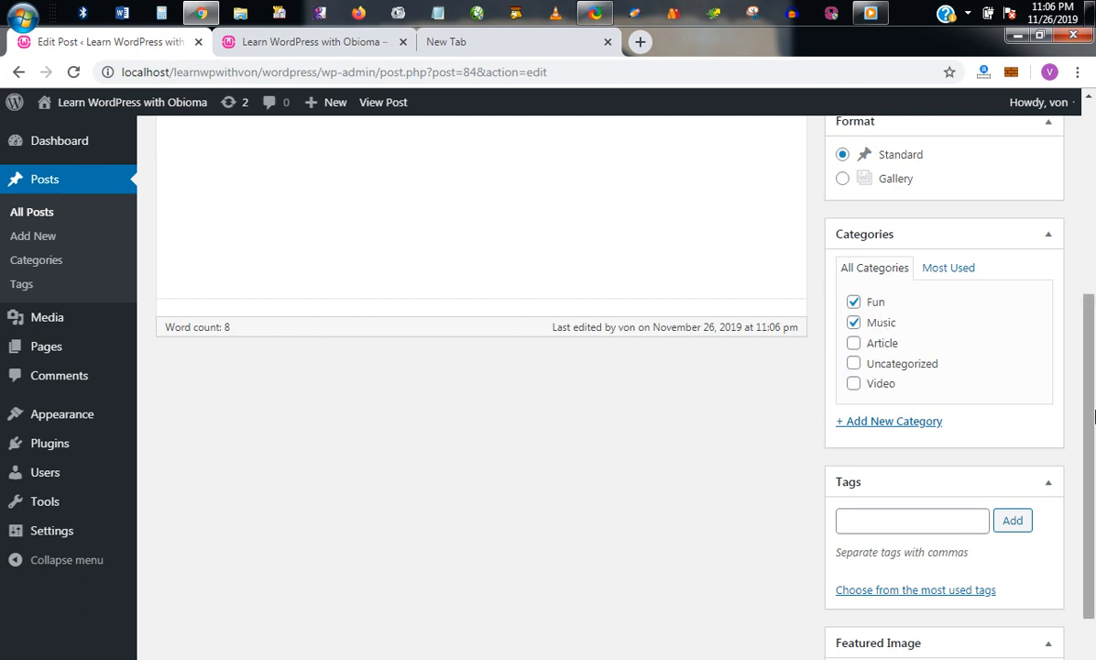
{"action": "scroll", "coordinate": [403, 344], "scroll_direction": "up", "scroll_amount": 4}
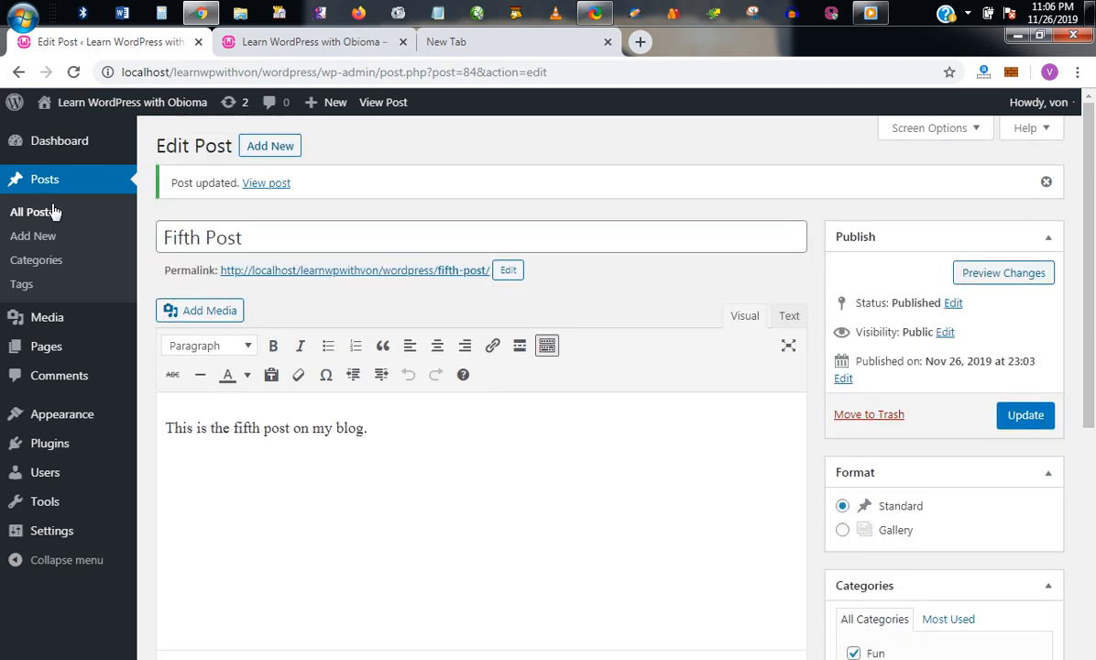
{"action": "left_click", "coordinate": [53, 261]}
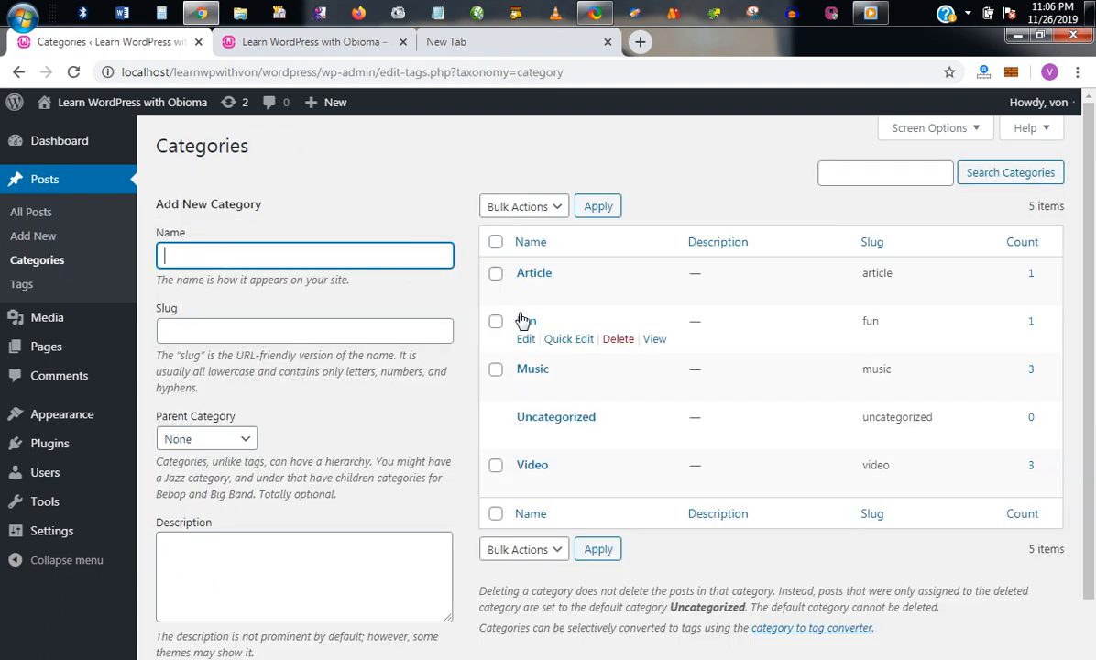
Step: Go back to All Posts, open the Fifth Post, and scroll down to its Categories and Tags boxes
{"action": "left_click", "coordinate": [33, 212]}
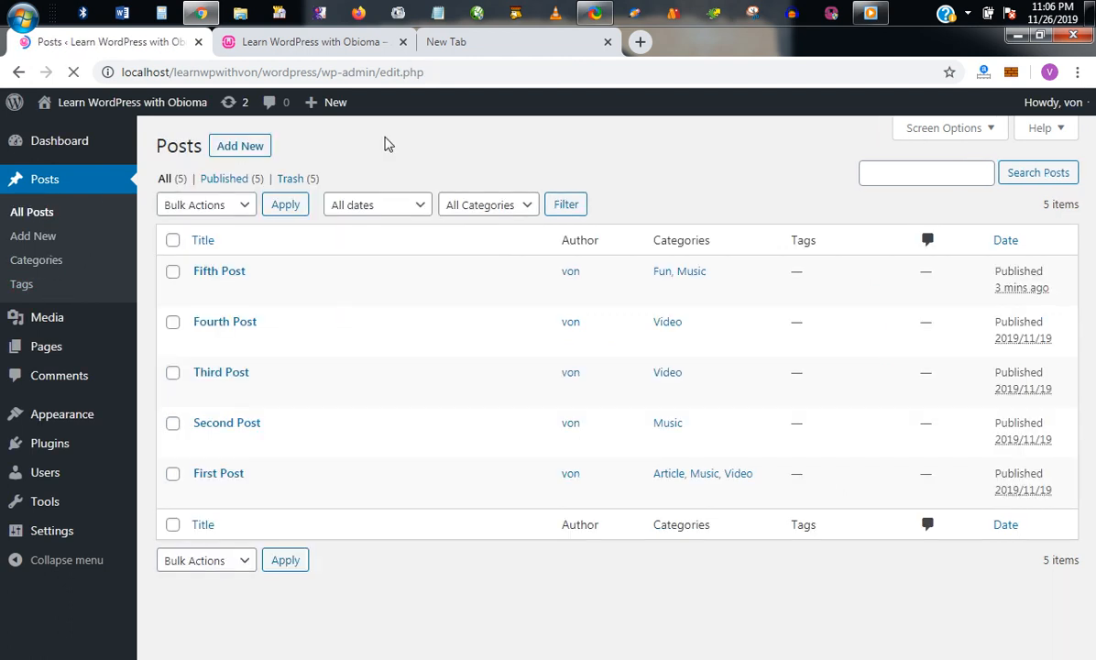
{"action": "left_click", "coordinate": [221, 273]}
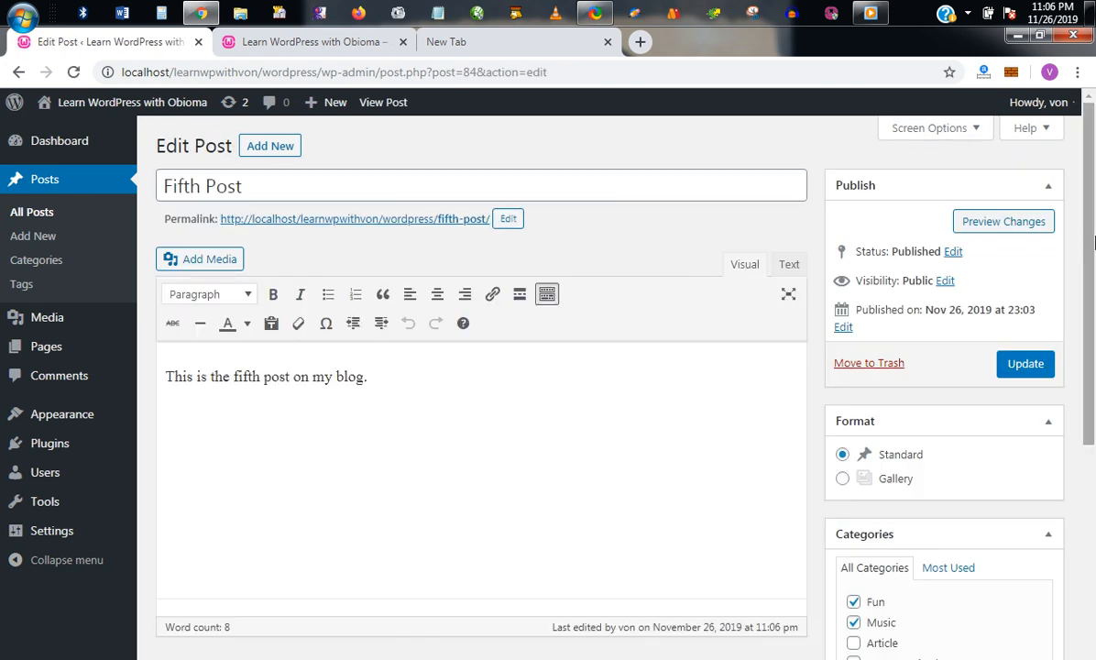
{"action": "left_click_drag", "start_coordinate": [1092, 241], "coordinate": [1092, 494]}
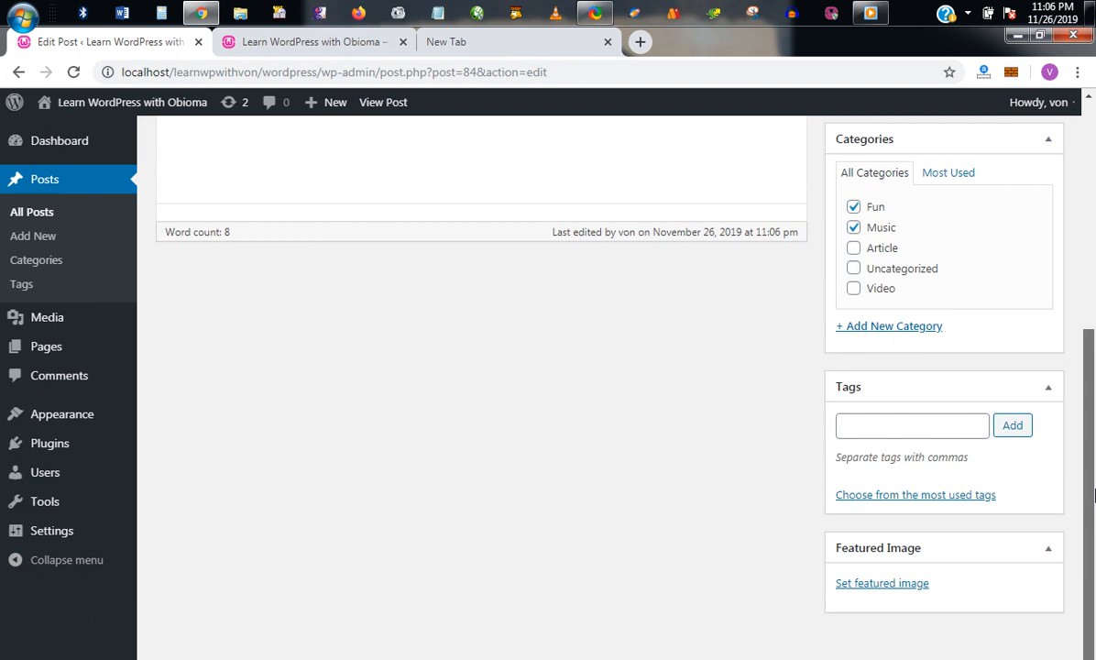
Step: Set the Africa globe image from the Media Library as the Fifth Post's featured image
{"action": "left_click", "coordinate": [880, 583]}
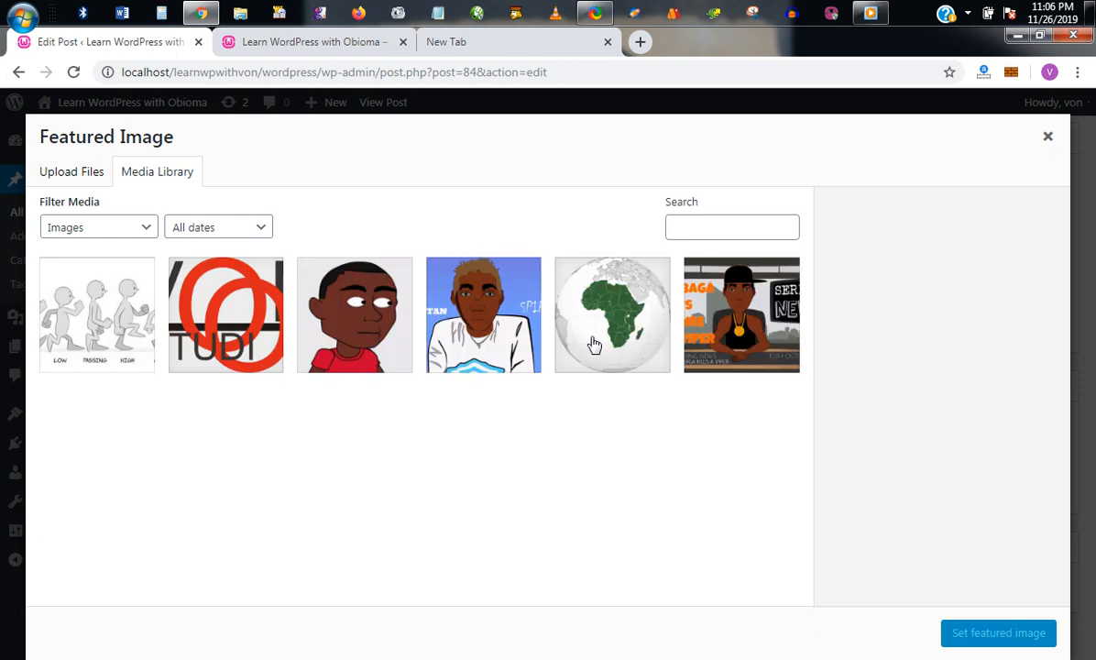
{"action": "left_click", "coordinate": [581, 342]}
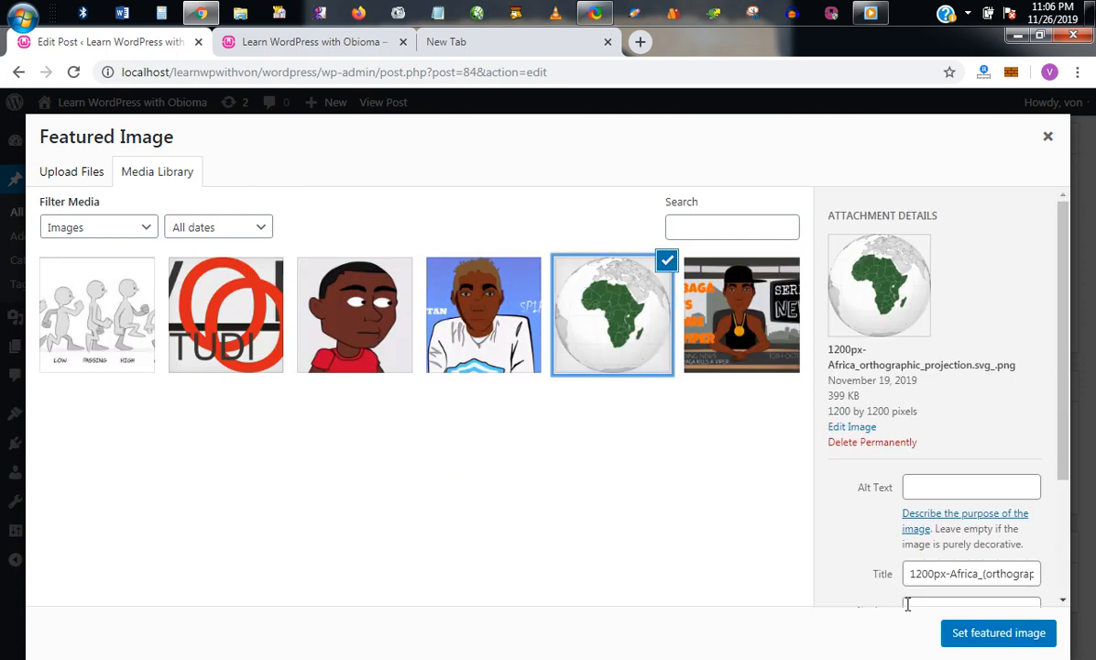
{"action": "left_click", "coordinate": [967, 633]}
Step: Update the Fifth Post and reload the site's front page to see the change
{"action": "left_click_drag", "start_coordinate": [1092, 479], "coordinate": [1090, 311]}
{"action": "left_click", "coordinate": [1015, 364]}
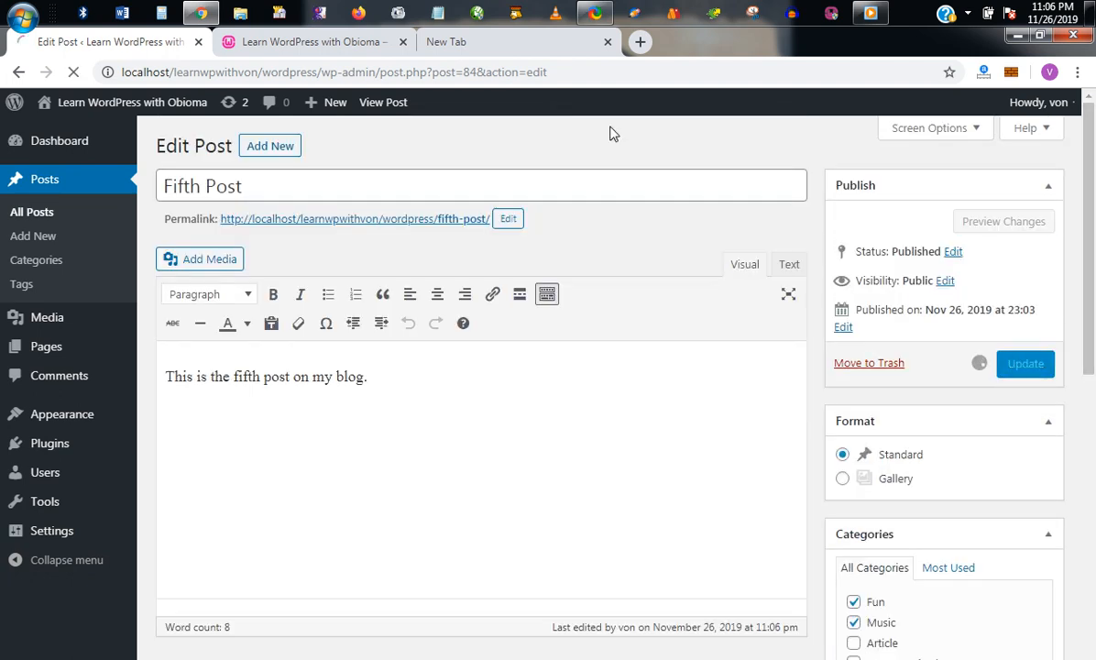
{"action": "left_click", "coordinate": [359, 49]}
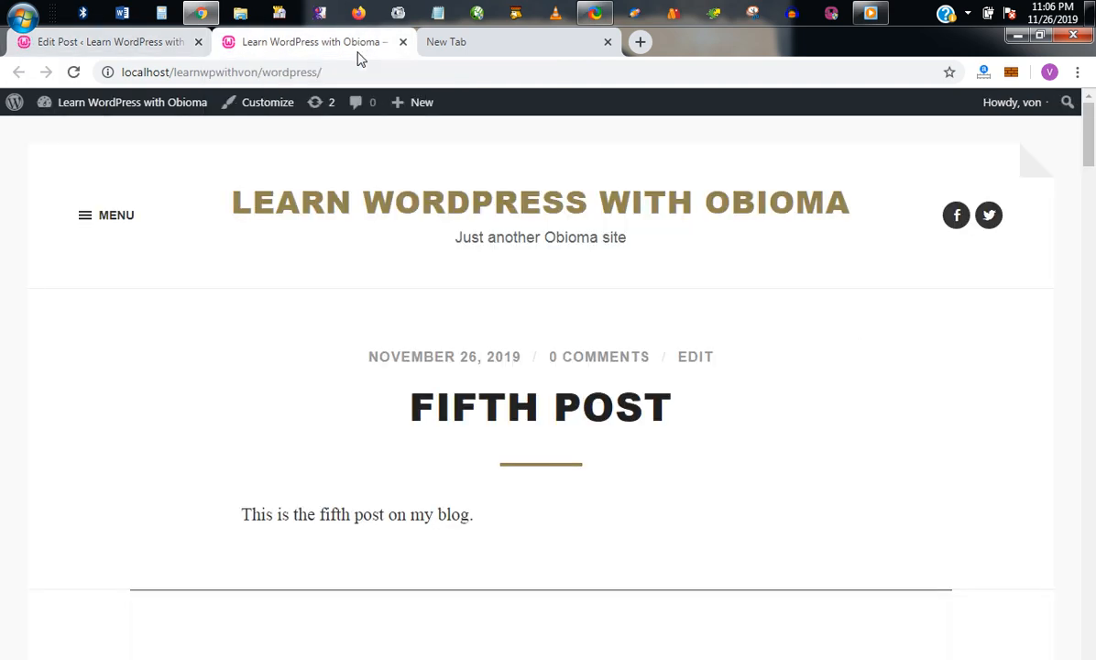
{"action": "left_click", "coordinate": [73, 71]}
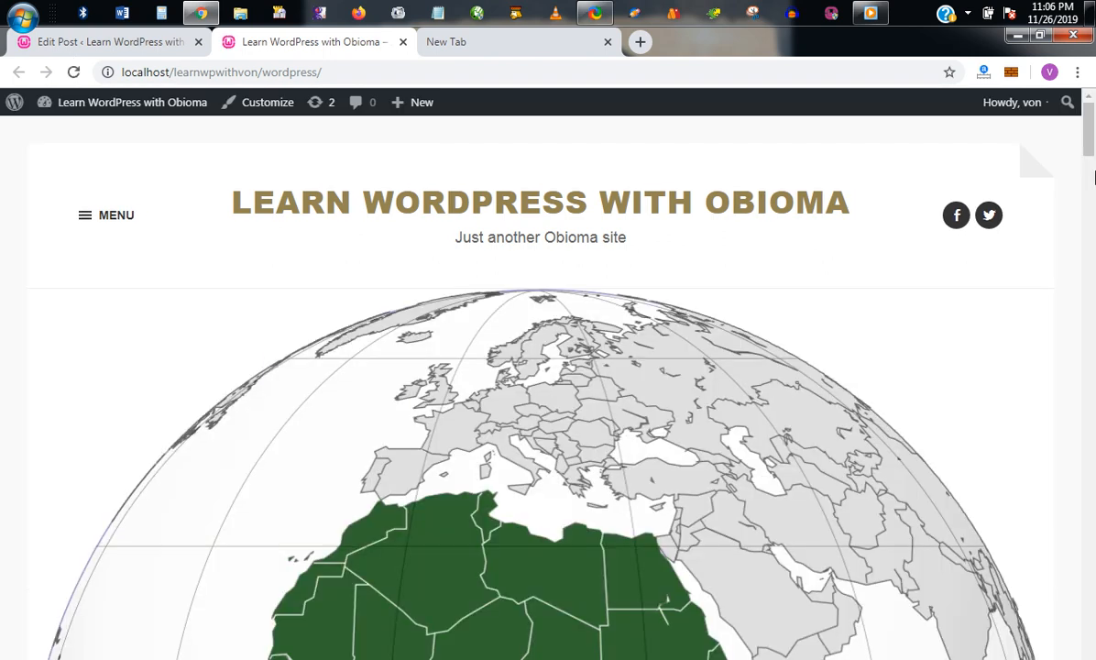
{"action": "left_click_drag", "start_coordinate": [1092, 154], "coordinate": [1089, 101]}
Step: Back in the Fifth Post editor, add the tag wizkid
{"action": "left_click", "coordinate": [156, 46]}
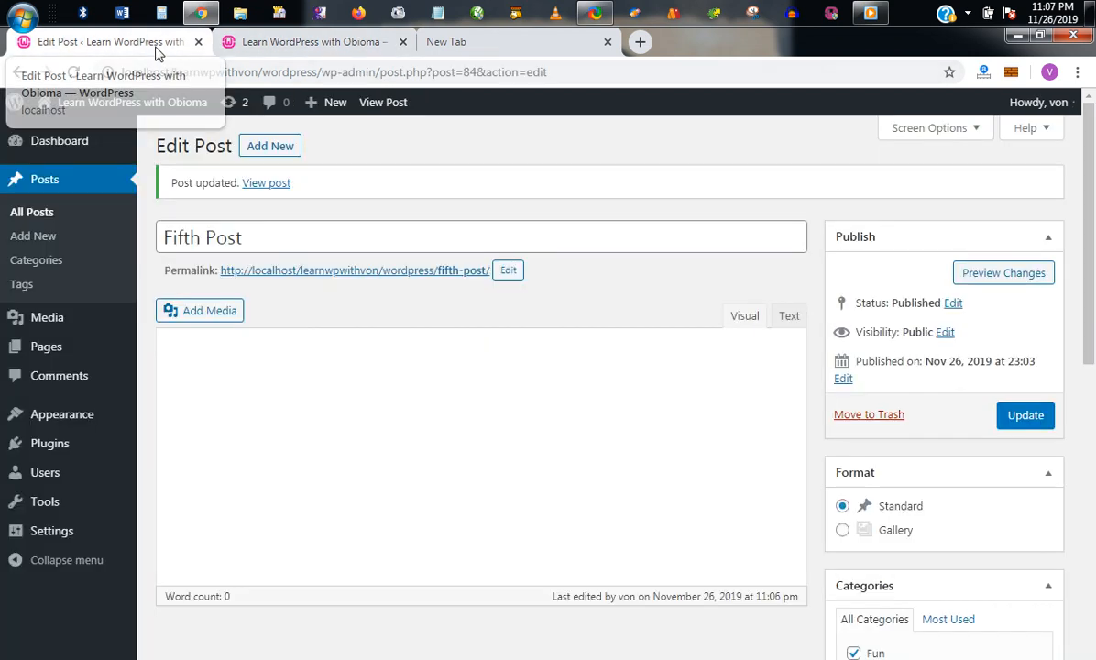
{"action": "left_click_drag", "start_coordinate": [1092, 247], "coordinate": [1094, 379]}
{"action": "left_click", "coordinate": [880, 539]}
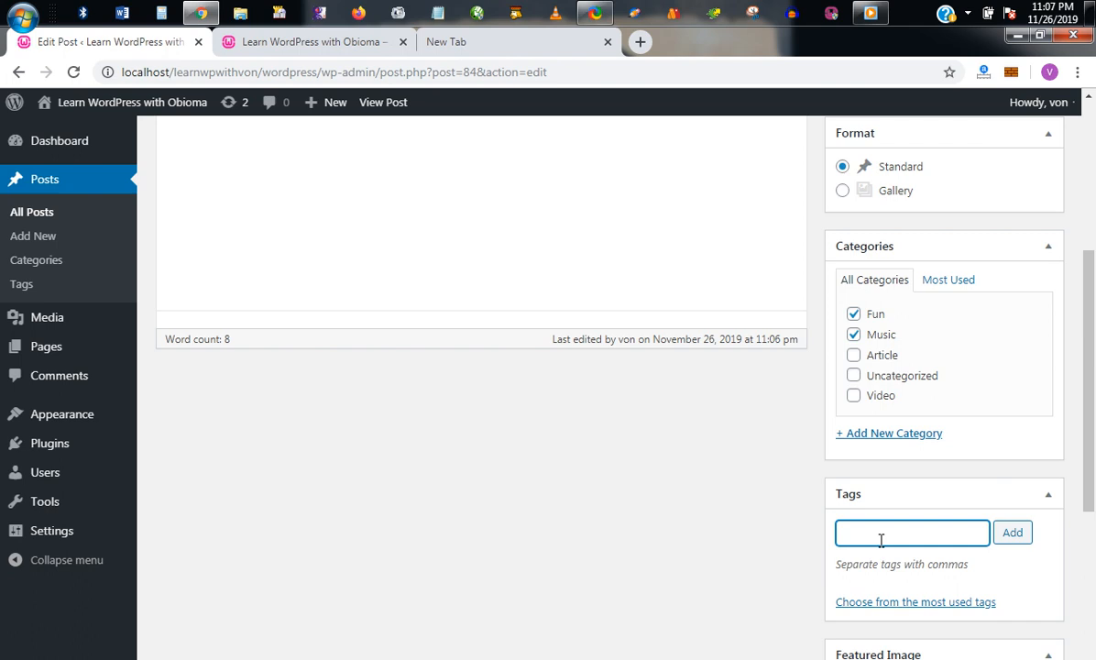
{"action": "type", "text": "be"}
{"action": "key", "text": "BackSpace"}
{"action": "key", "text": "BackSpace"}
{"action": "type", "text": "wizkid"}
{"action": "key", "text": "Return"}
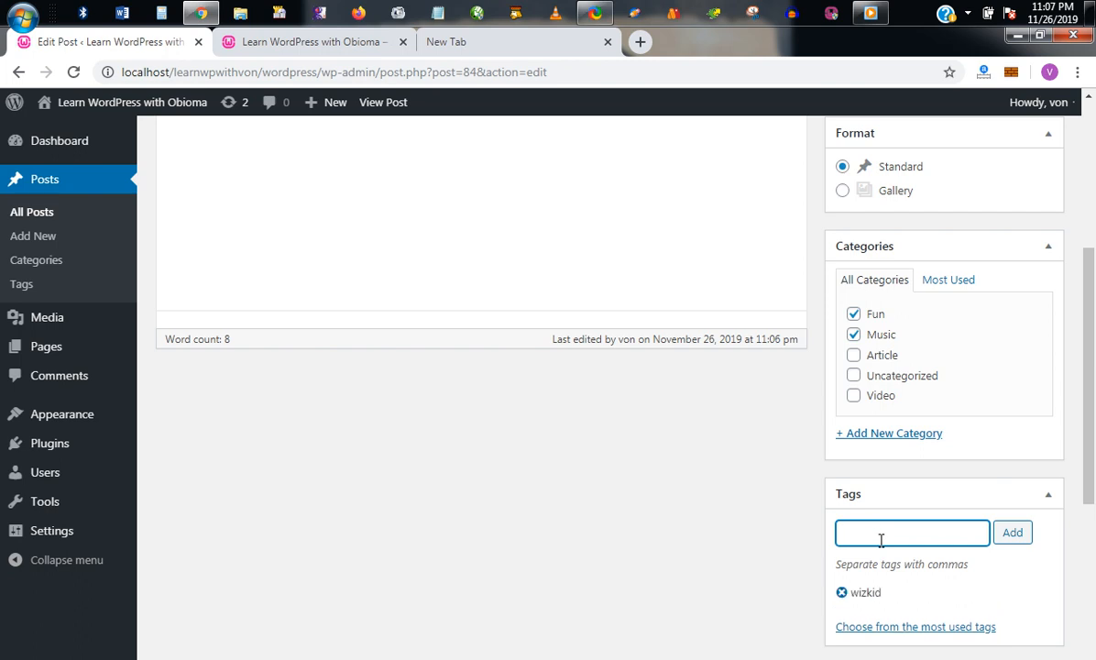
Step: Update the Fifth Post with its new tag and switch to the site's front-page tab
{"action": "scroll", "coordinate": [1017, 238], "scroll_direction": "up", "scroll_amount": 5}
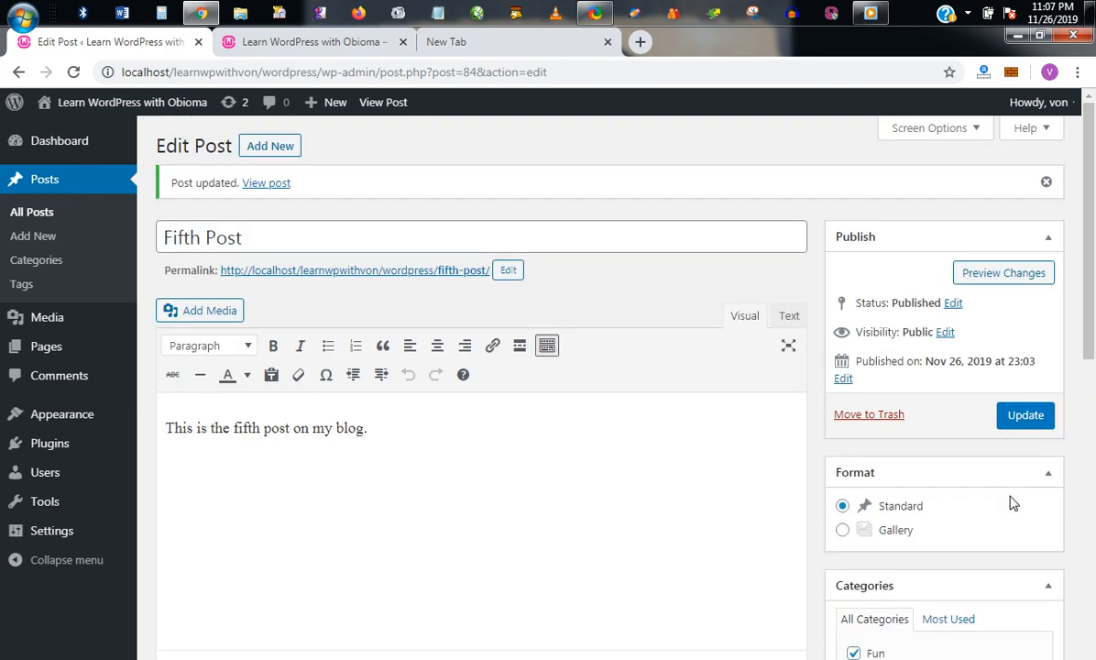
{"action": "left_click", "coordinate": [1018, 418]}
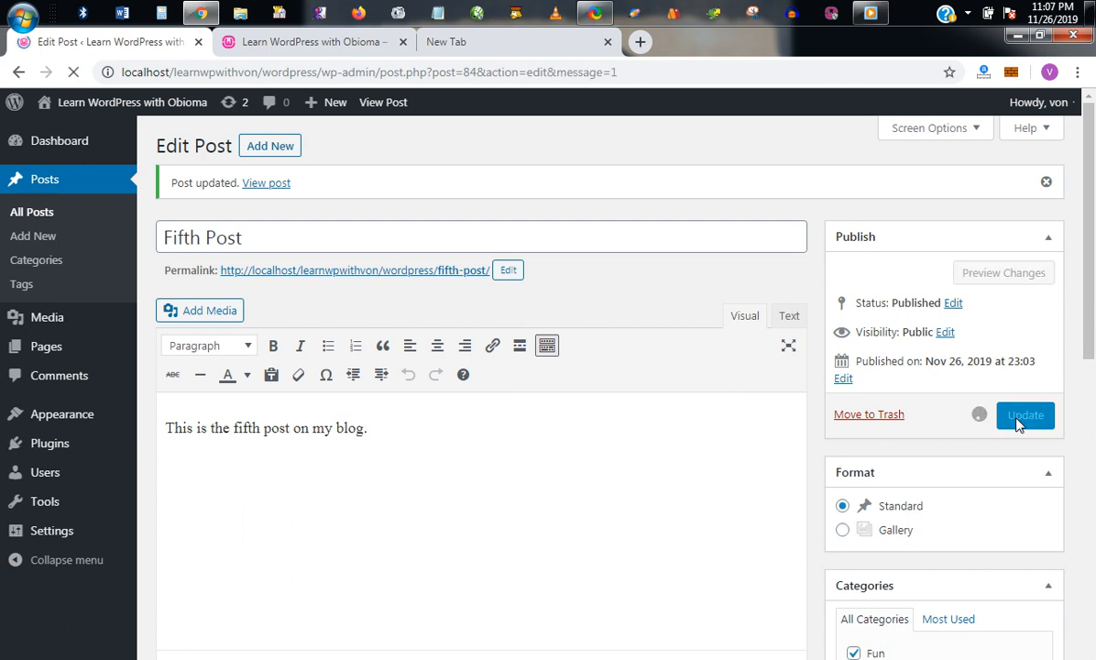
{"action": "left_click_drag", "start_coordinate": [1087, 335], "coordinate": [1063, 440]}
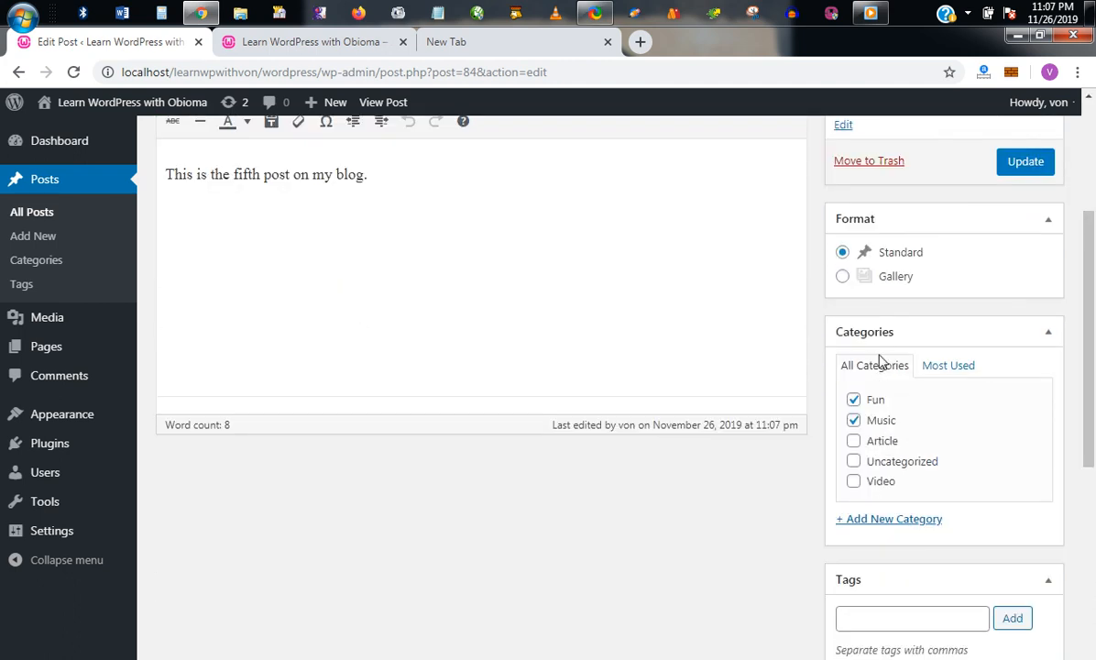
{"action": "left_click_drag", "start_coordinate": [1092, 394], "coordinate": [1093, 248]}
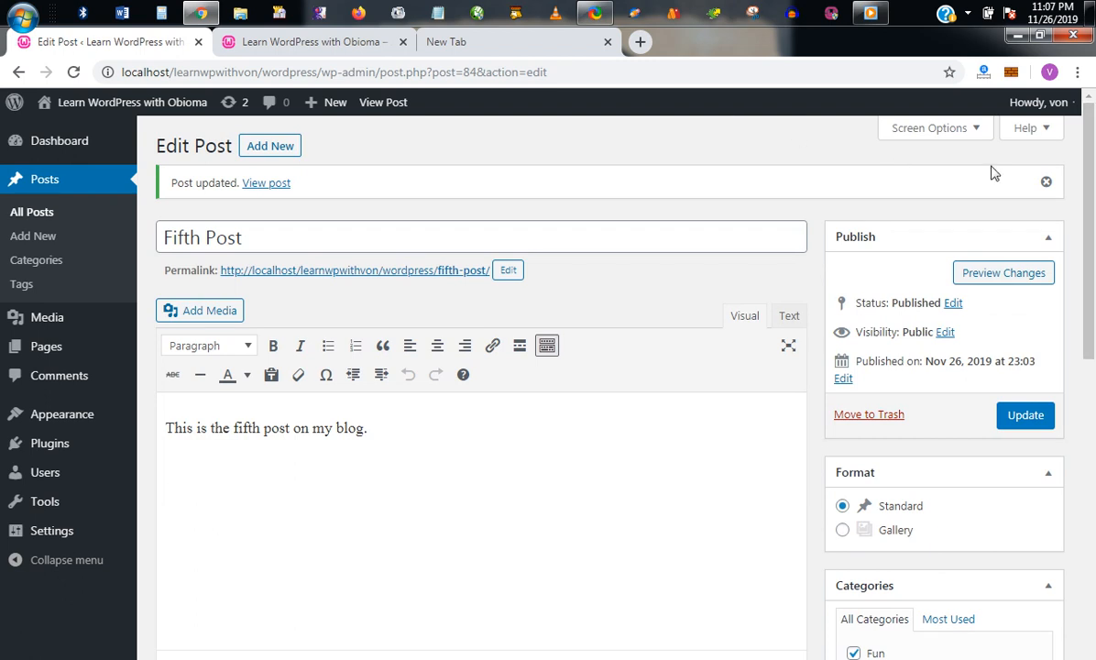
{"action": "scroll", "coordinate": [877, 434], "scroll_direction": "down", "scroll_amount": 5}
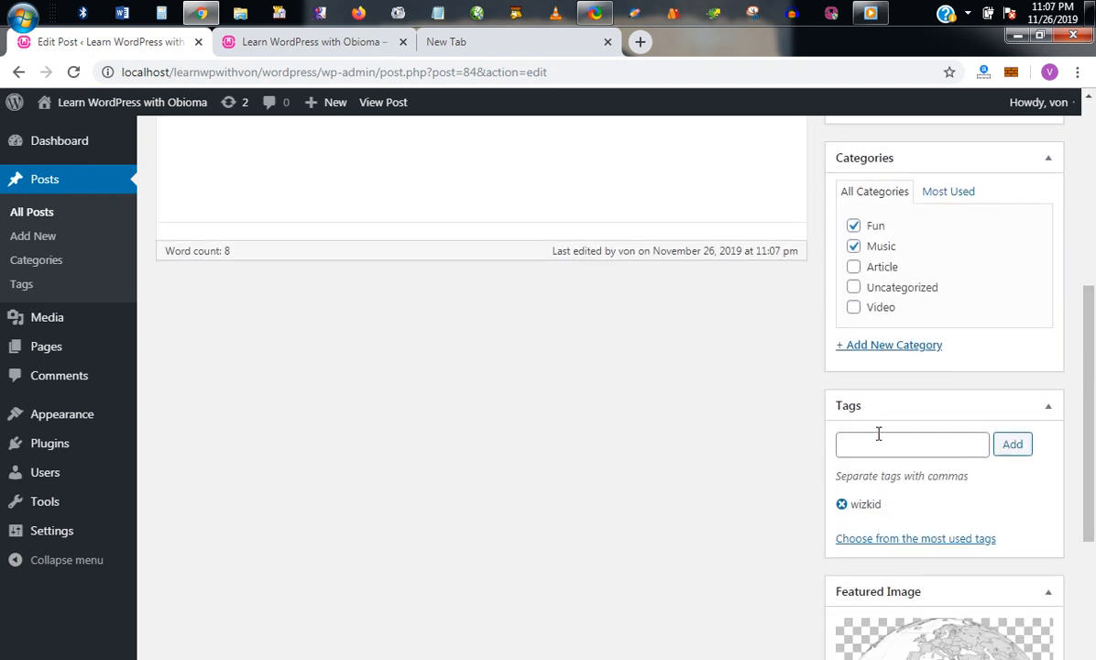
{"action": "left_click", "coordinate": [369, 44]}
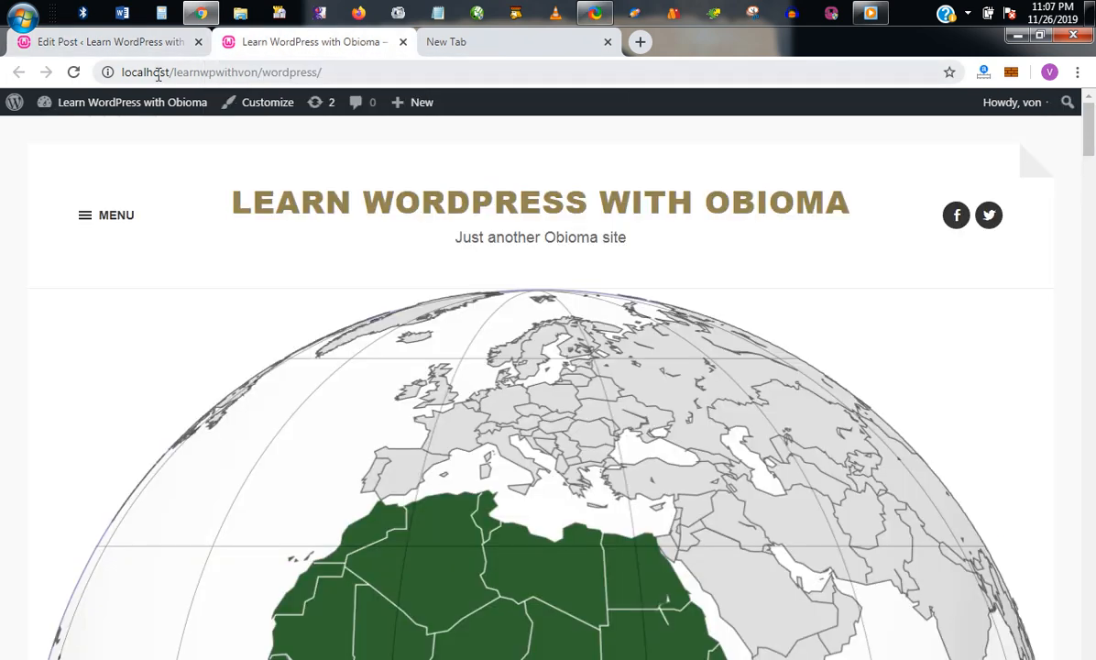
Step: Append tag/wizkid to the site address and scroll the archive to find the Fifth Post
{"action": "left_click", "coordinate": [152, 78]}
{"action": "left_click", "coordinate": [328, 81]}
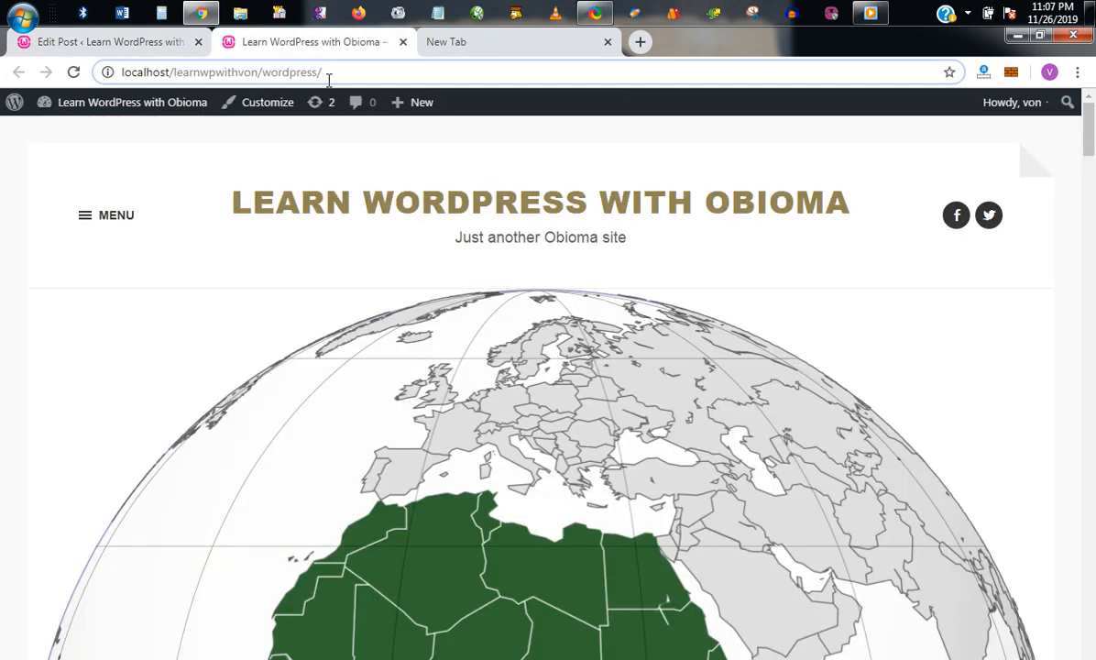
{"action": "type", "text": "tag"}
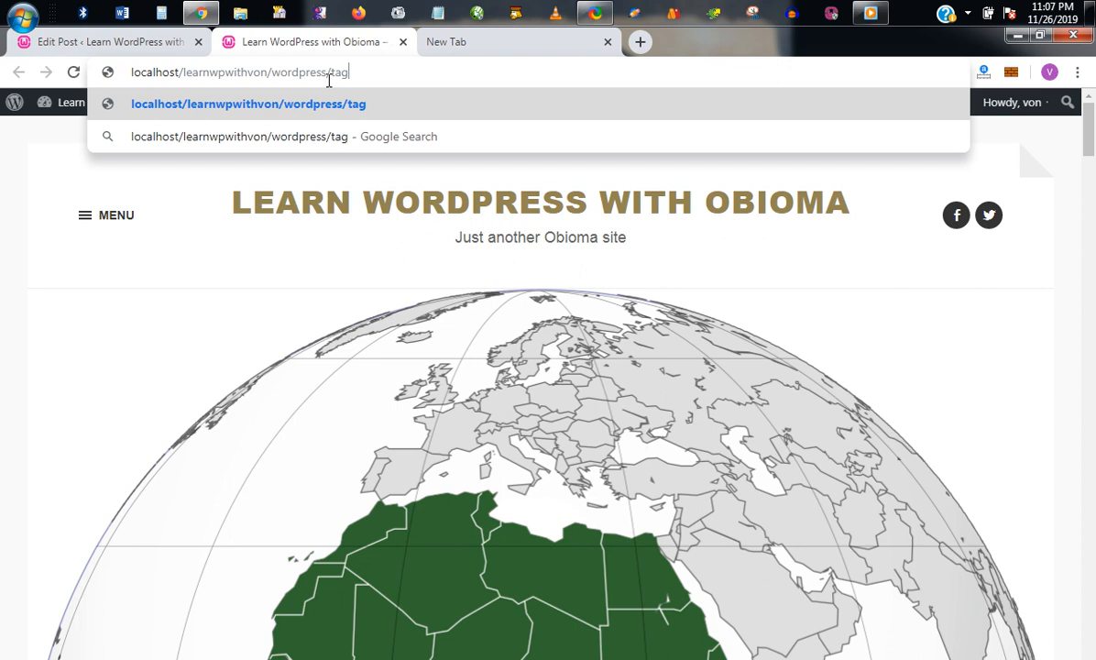
{"action": "type", "text": "/wizkid"}
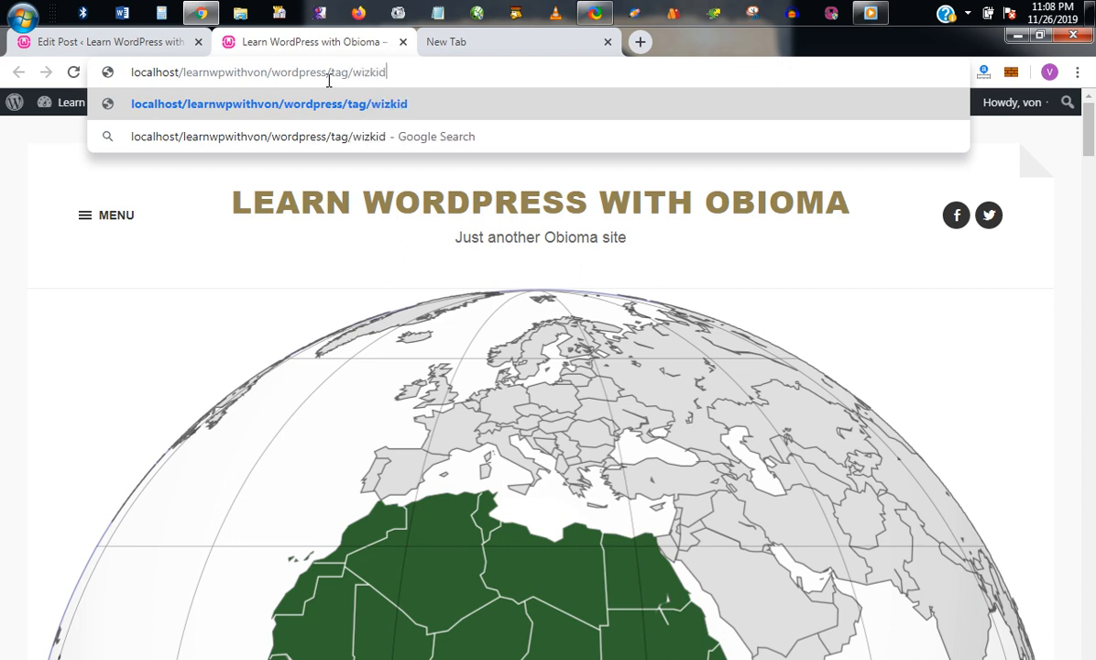
{"action": "key", "text": "Return"}
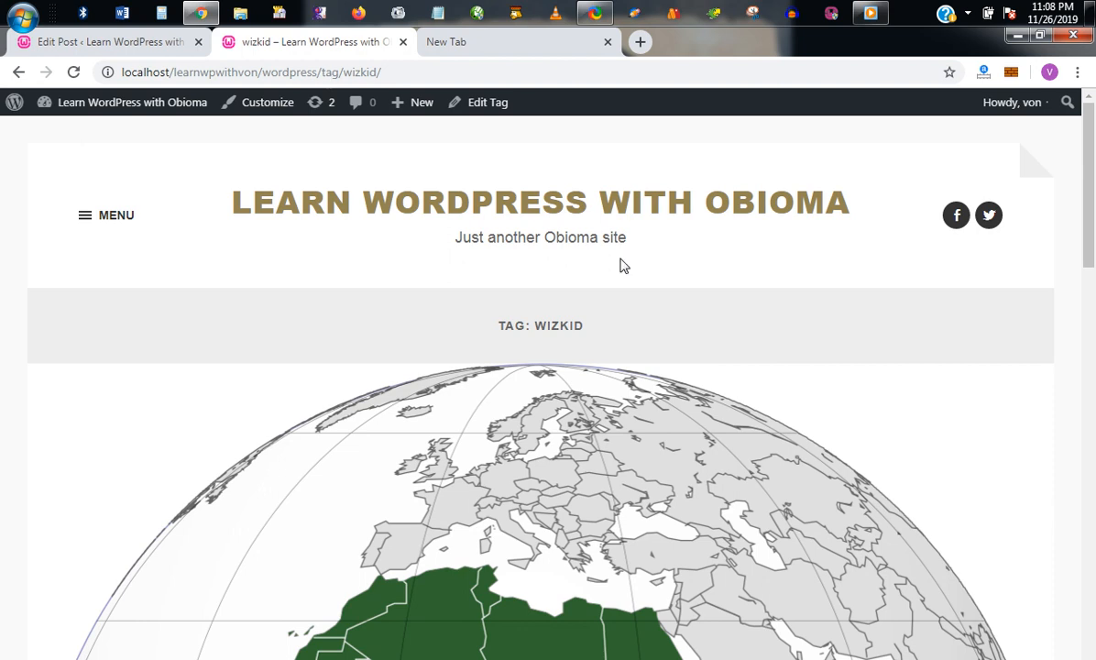
{"action": "scroll", "coordinate": [1090, 221], "scroll_direction": "down", "scroll_amount": 1}
{"action": "left_click_drag", "start_coordinate": [1090, 221], "coordinate": [1090, 126]}
{"action": "left_click_drag", "start_coordinate": [1088, 261], "coordinate": [1090, 557]}
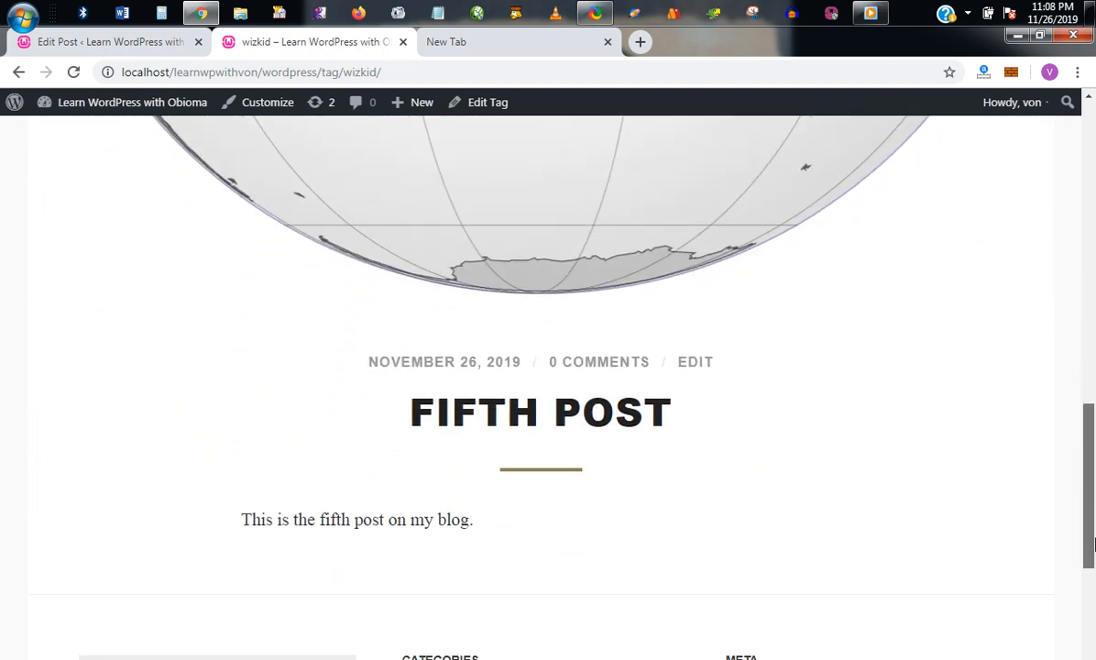
Step: Leave the Fifth Post editor and open the Second Post from All Posts
{"action": "left_click", "coordinate": [142, 44]}
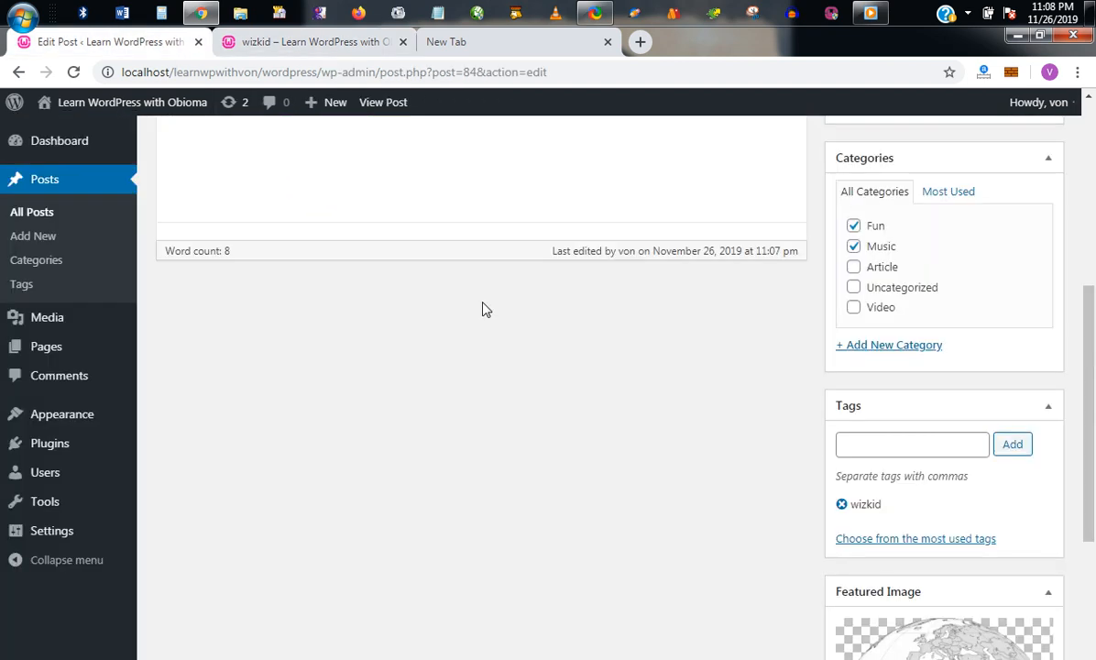
{"action": "scroll", "coordinate": [909, 389], "scroll_direction": "up", "scroll_amount": 3}
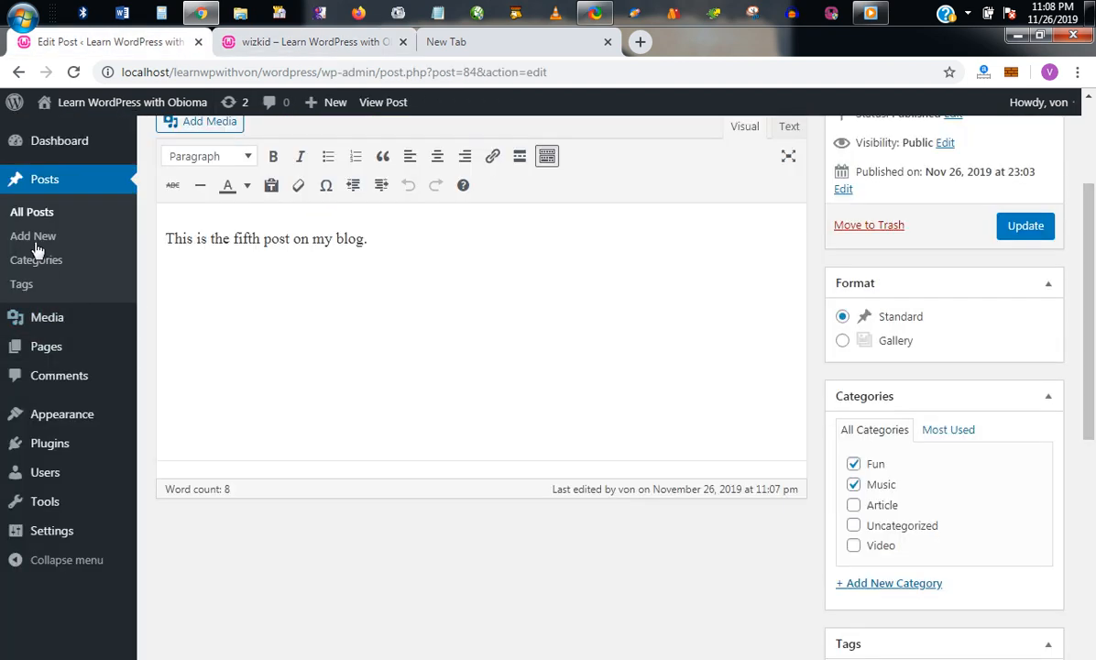
{"action": "left_click", "coordinate": [30, 210]}
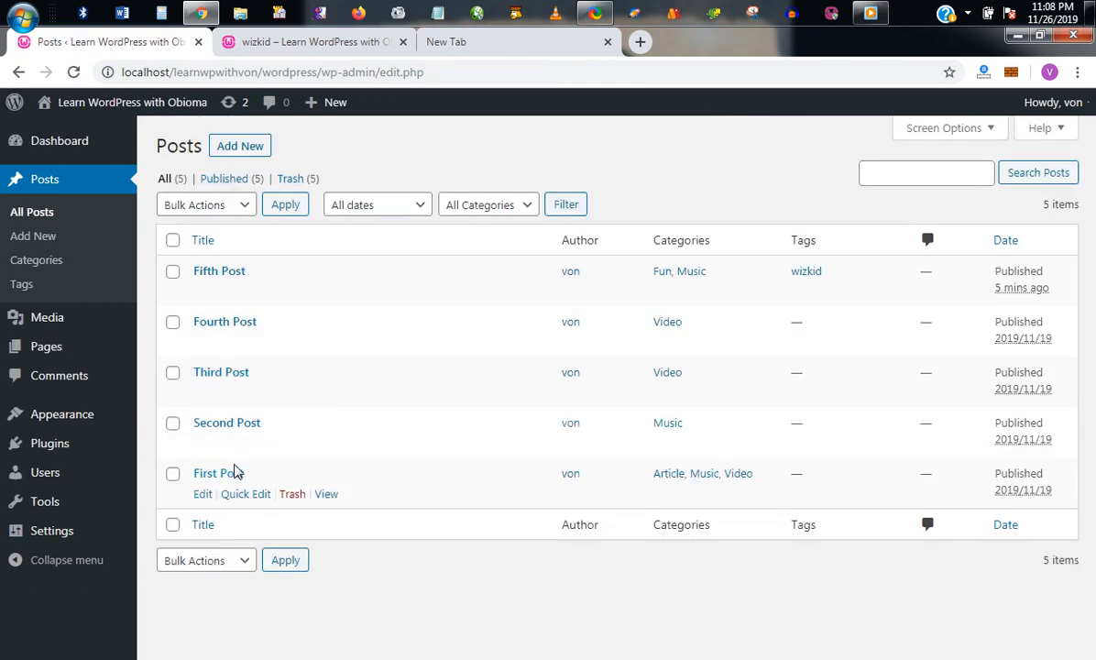
{"action": "left_click", "coordinate": [227, 422]}
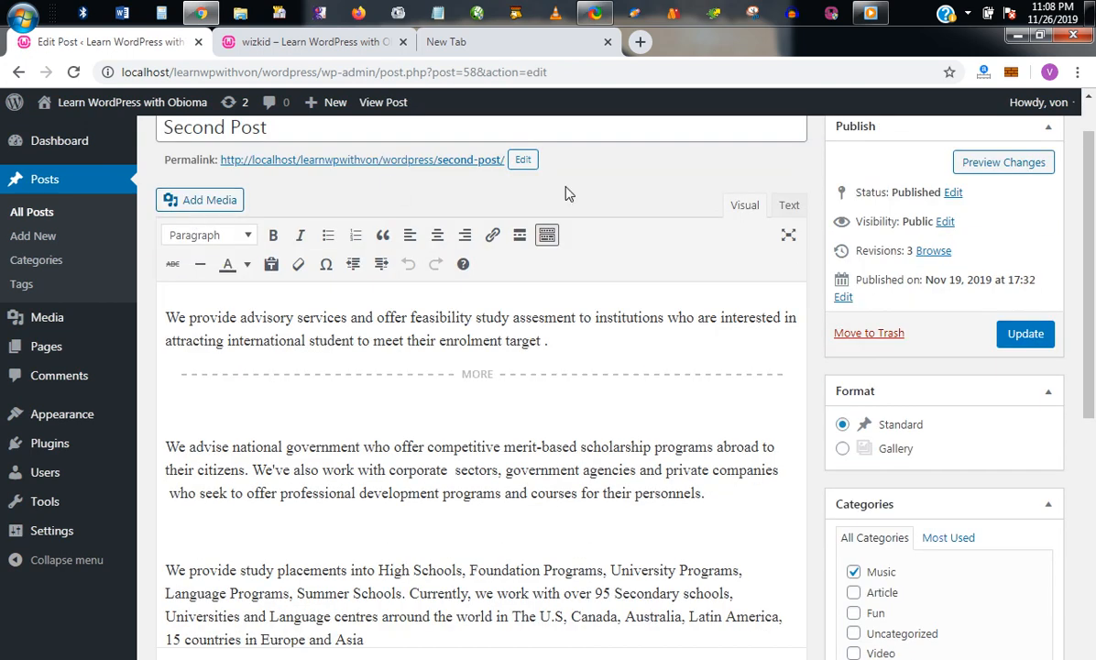
Step: Tag the Second Post with wizkid and update it
{"action": "scroll", "coordinate": [924, 408], "scroll_direction": "down", "scroll_amount": 4}
{"action": "left_click", "coordinate": [925, 412]}
{"action": "type", "text": "zkid"}
{"action": "key", "text": "Return"}
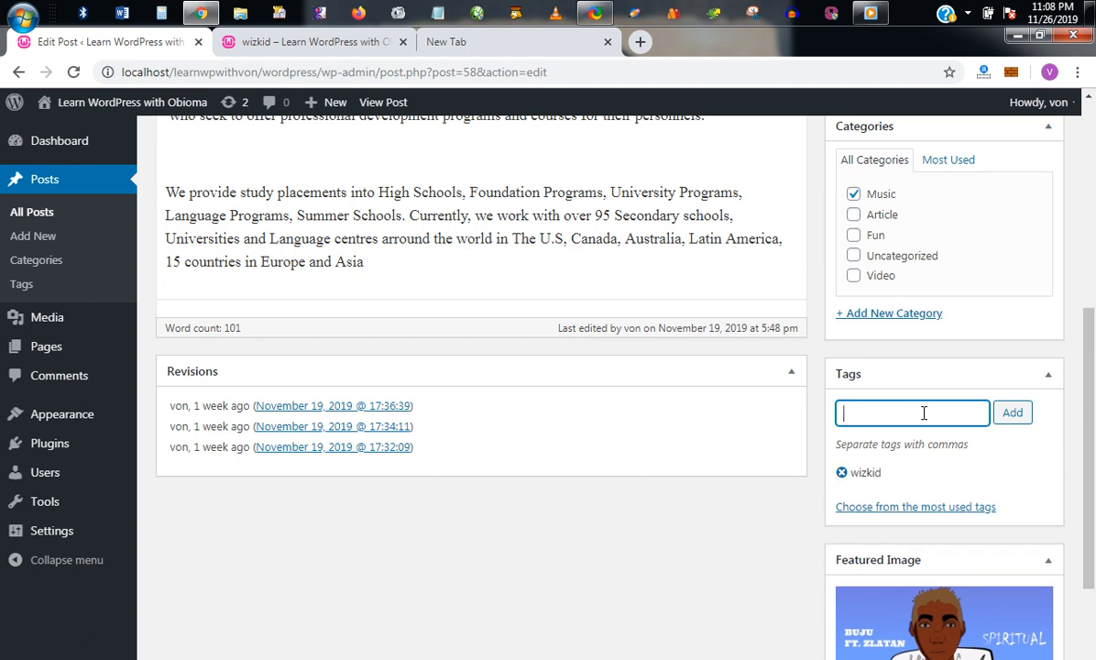
{"action": "scroll", "coordinate": [1012, 408], "scroll_direction": "up", "scroll_amount": 5}
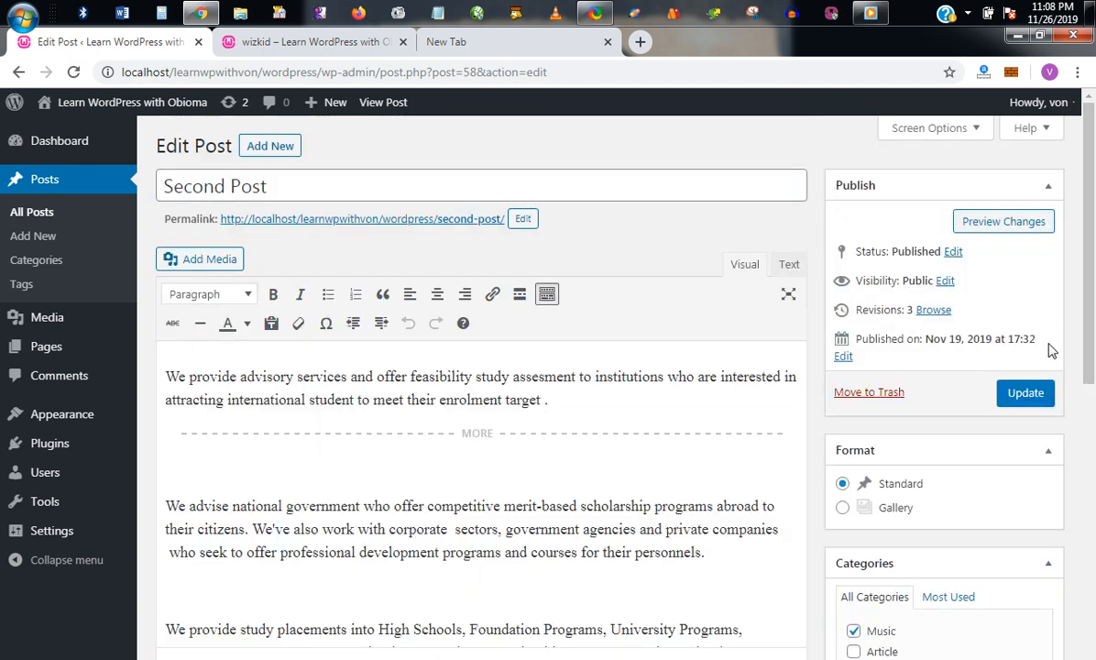
{"action": "left_click", "coordinate": [1025, 391]}
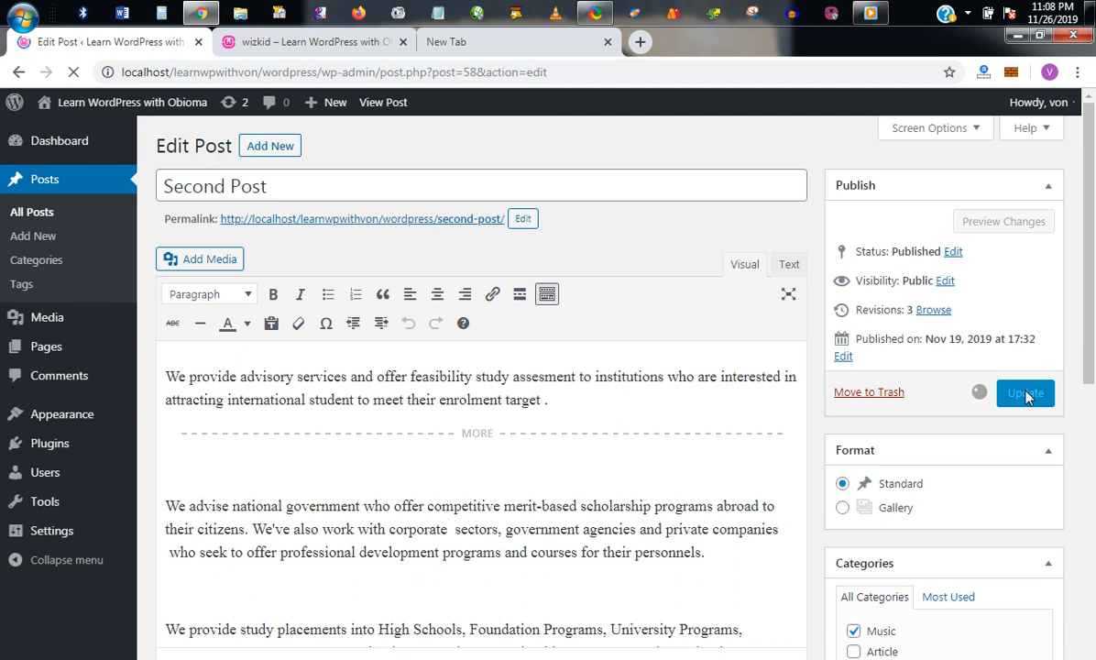
{"action": "left_click", "coordinate": [353, 46]}
{"action": "left_click_drag", "start_coordinate": [1088, 458], "coordinate": [1088, 92]}
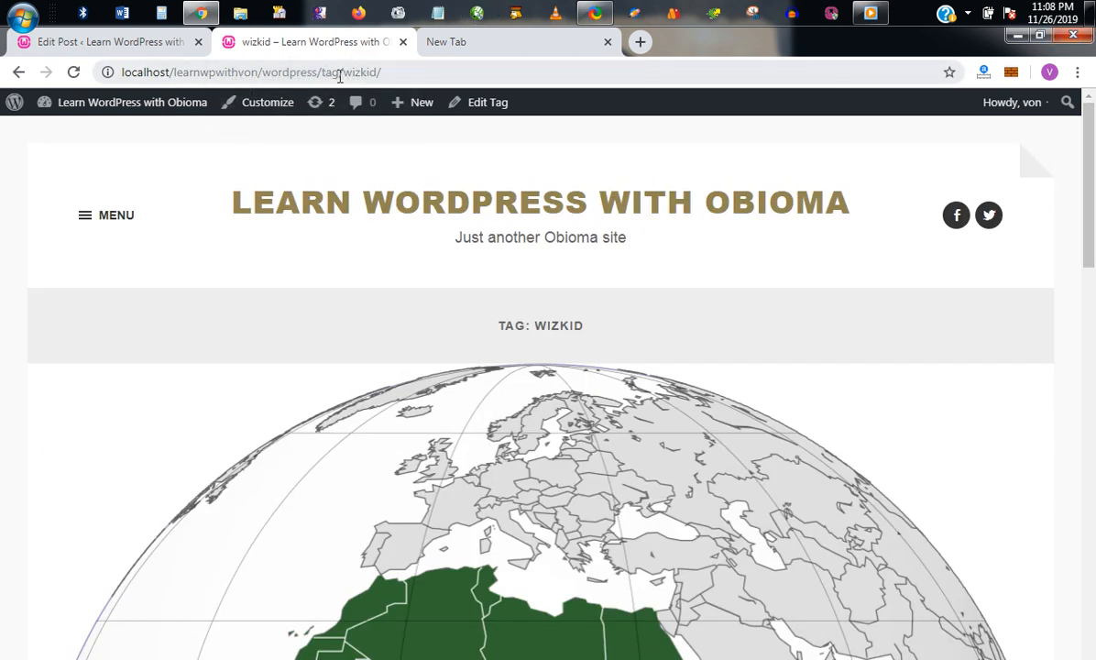
{"action": "left_click", "coordinate": [73, 71]}
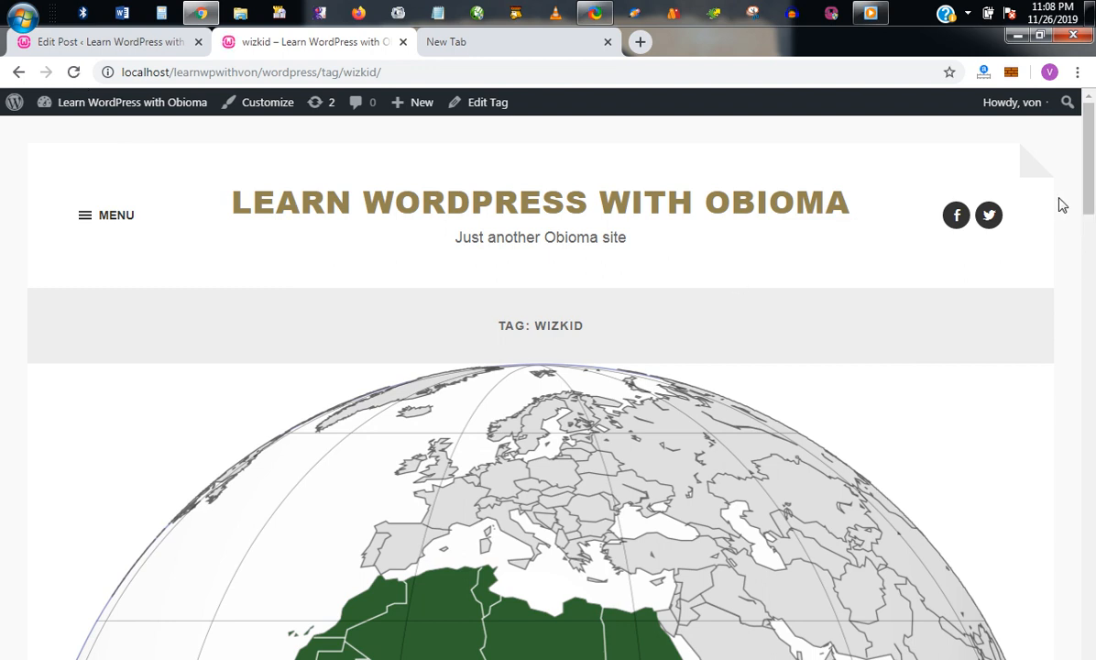
{"action": "scroll", "coordinate": [1090, 243], "scroll_direction": "down", "scroll_amount": 2}
{"action": "left_click_drag", "start_coordinate": [1090, 242], "coordinate": [1092, 158]}
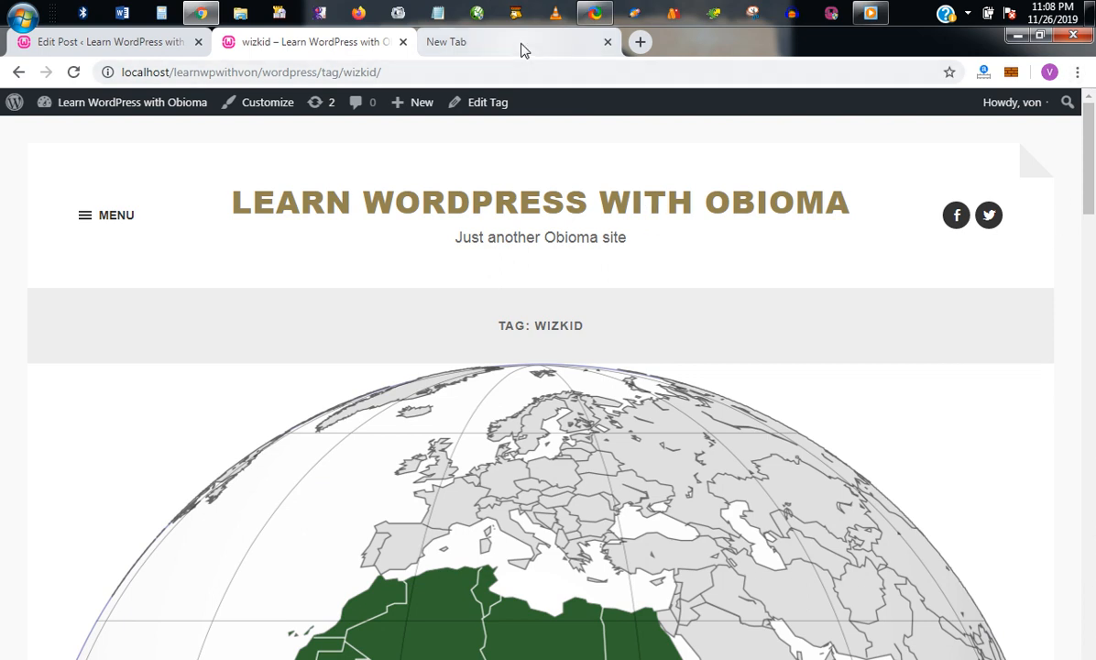
{"action": "left_click", "coordinate": [183, 46]}
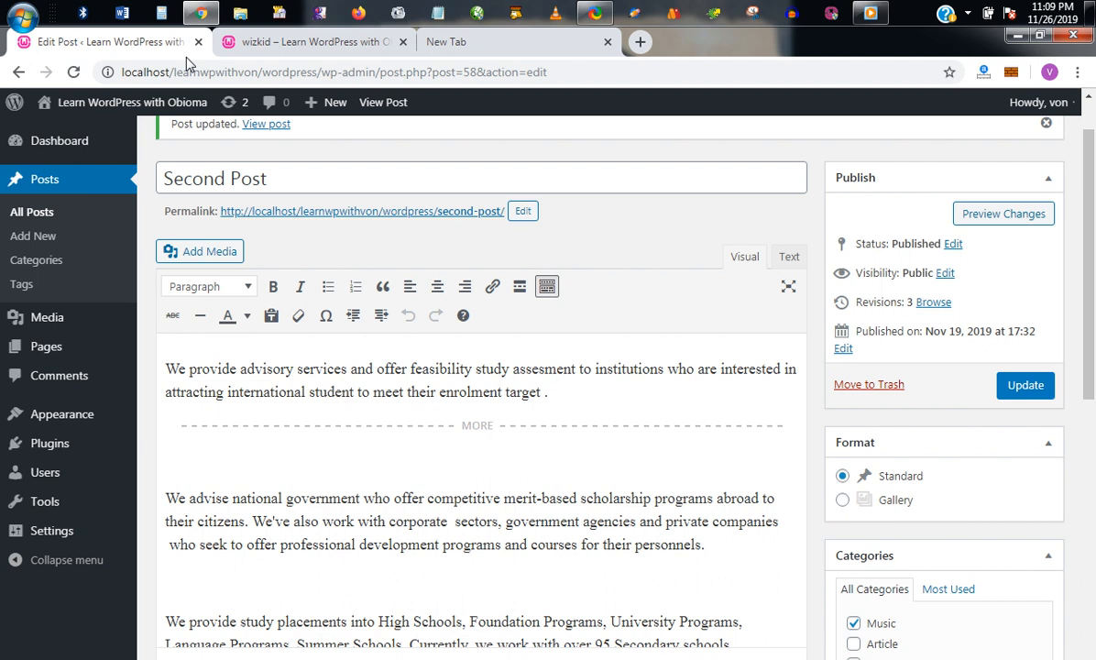
{"action": "left_click", "coordinate": [281, 50]}
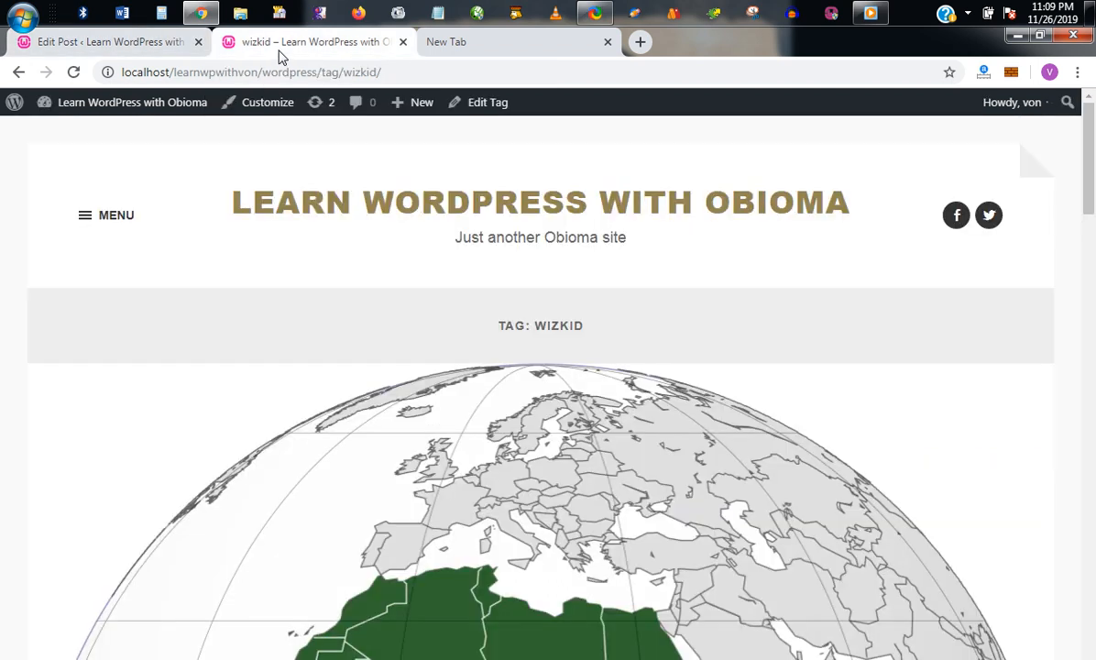
{"action": "left_click", "coordinate": [144, 41]}
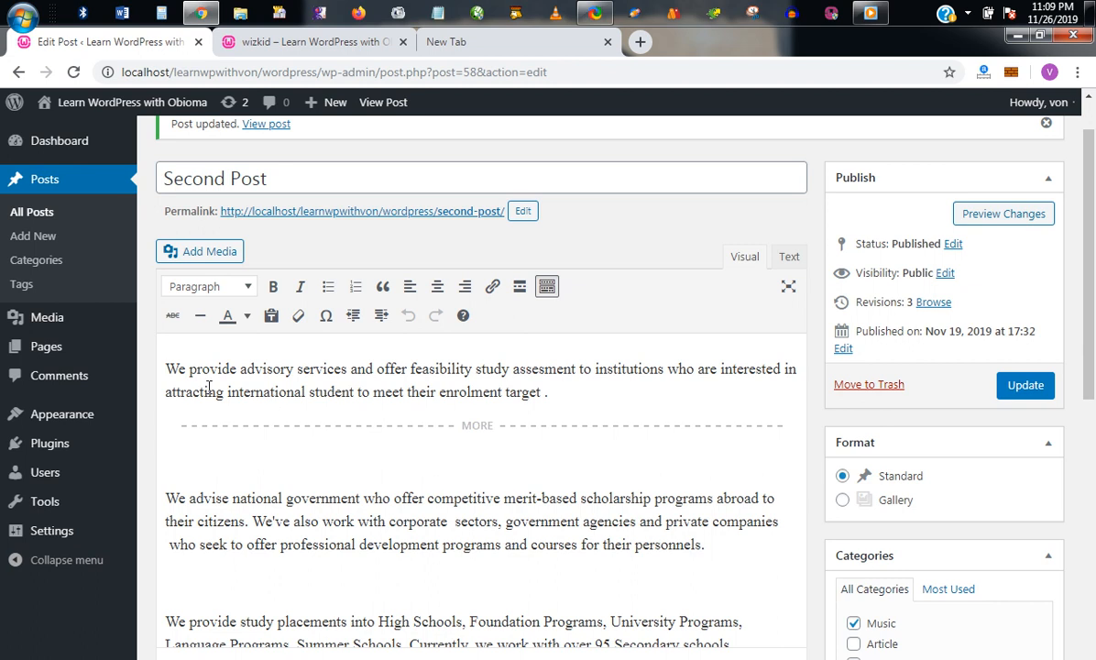
Step: Open All Posts, briefly open the Fifth Post, then return to the All Posts list
{"action": "left_click", "coordinate": [52, 216]}
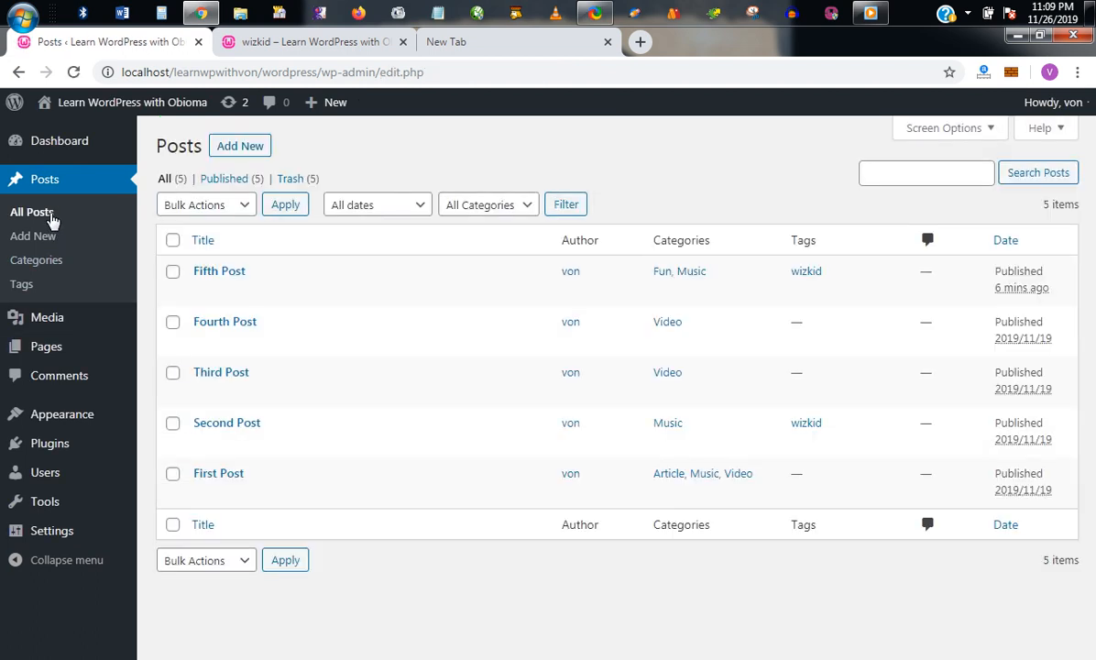
{"action": "mouse_move", "coordinate": [247, 294]}
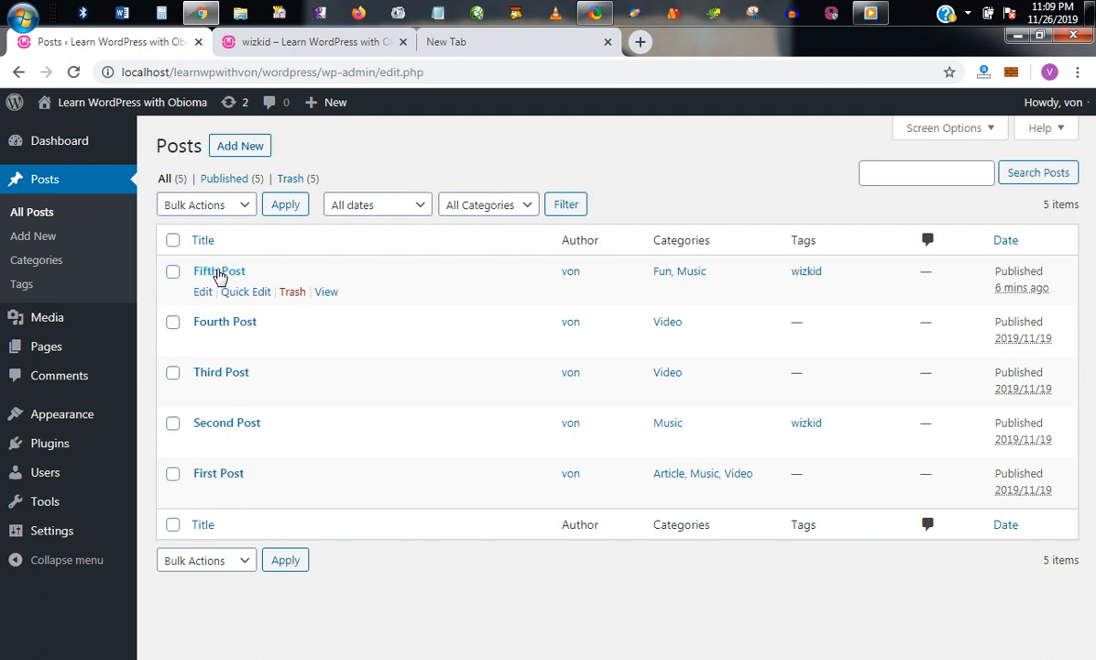
{"action": "left_click", "coordinate": [218, 272]}
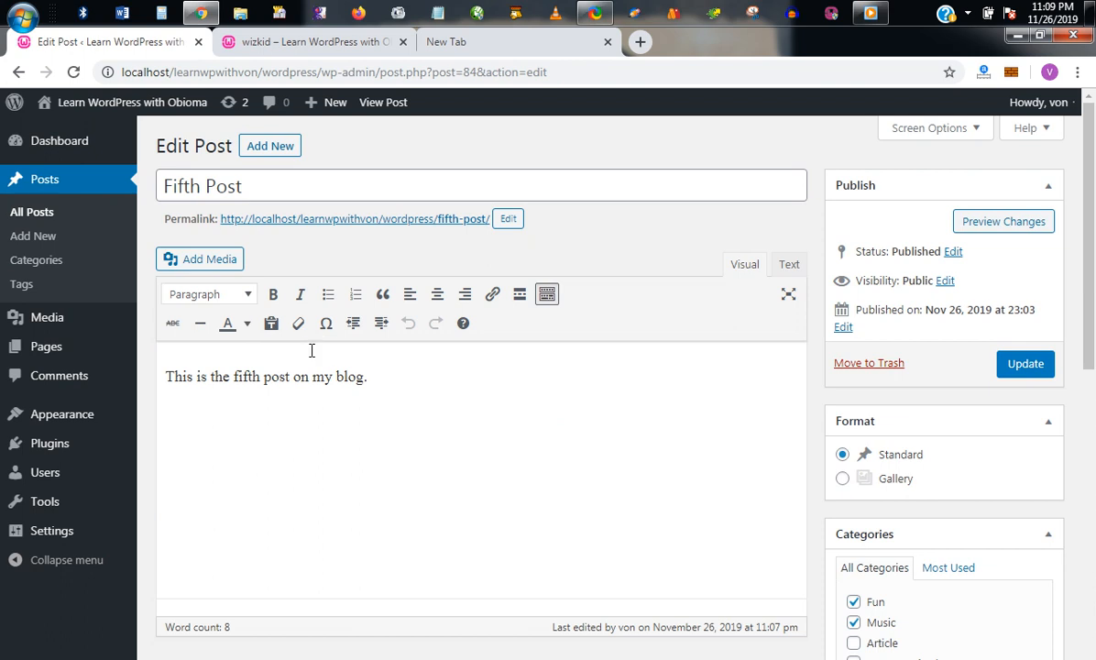
{"action": "left_click", "coordinate": [46, 209]}
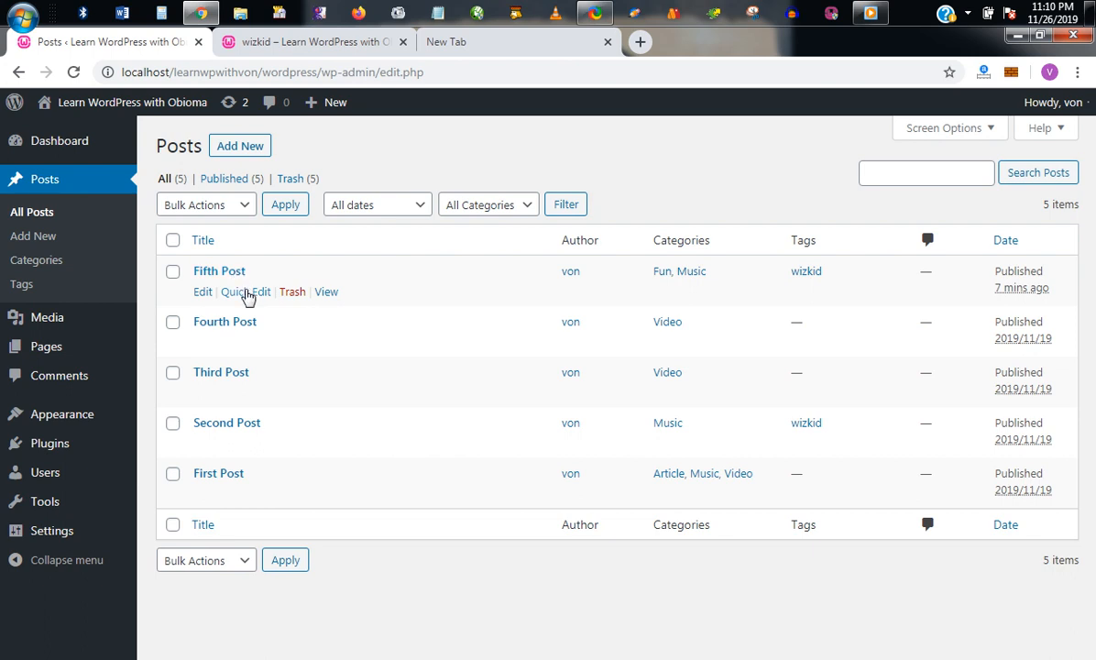
Step: In Quick Edit, swap the Fifth Post's Fun category for Article, keeping it Published, and update
{"action": "left_click", "coordinate": [246, 291]}
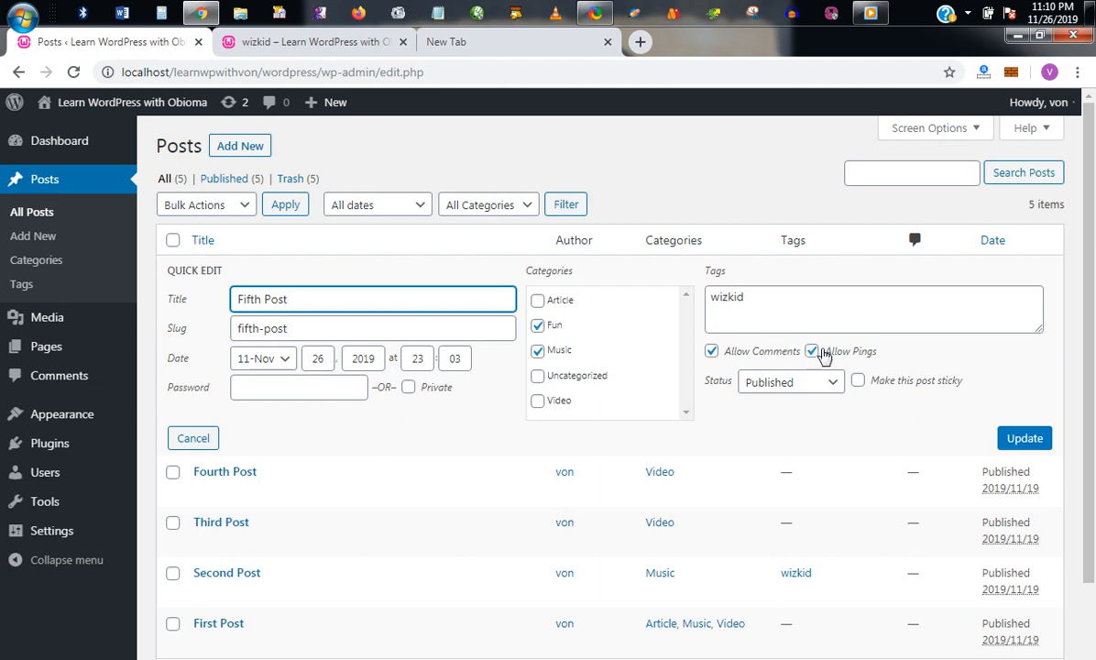
{"action": "left_click", "coordinate": [826, 381]}
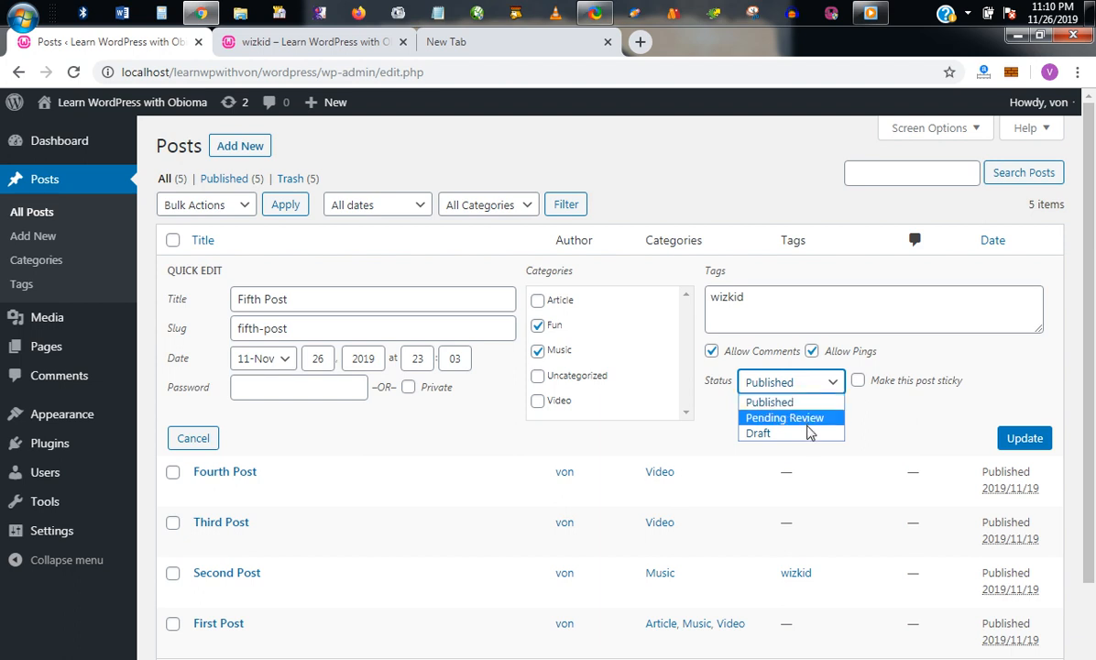
{"action": "left_click", "coordinate": [829, 384]}
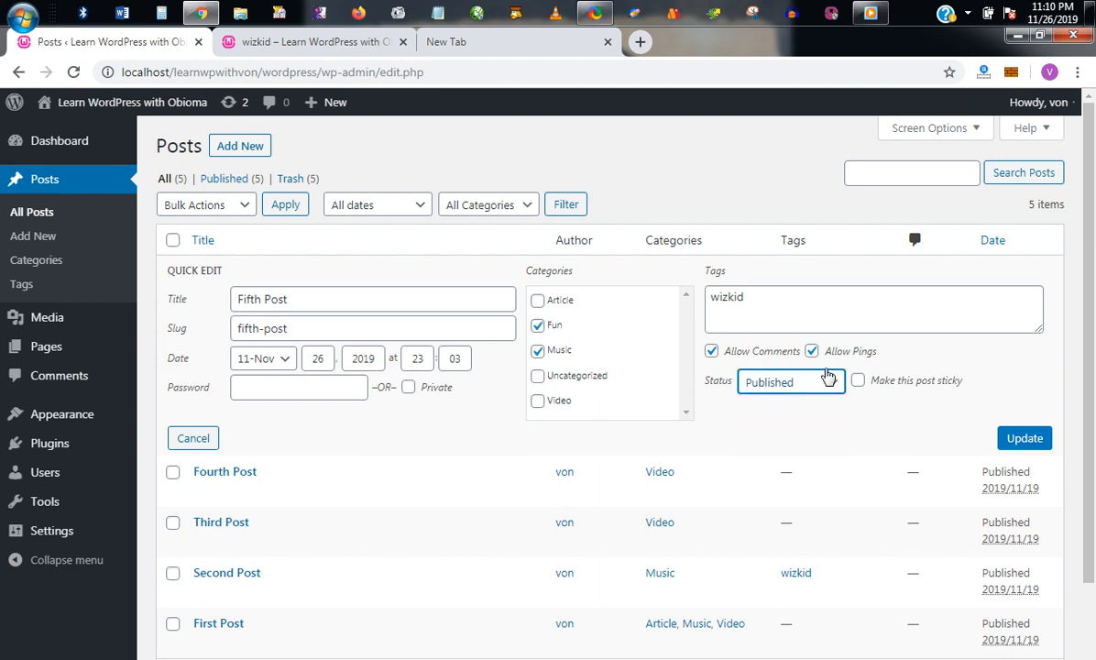
{"action": "left_click", "coordinate": [766, 304]}
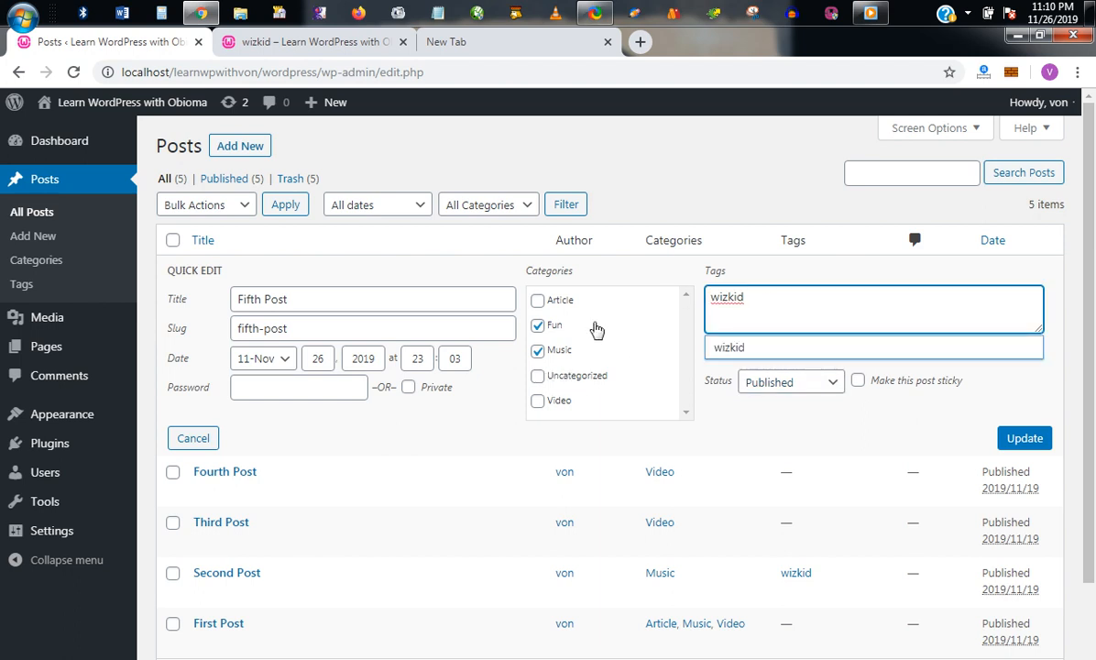
{"action": "left_click", "coordinate": [553, 327]}
{"action": "left_click", "coordinate": [550, 327]}
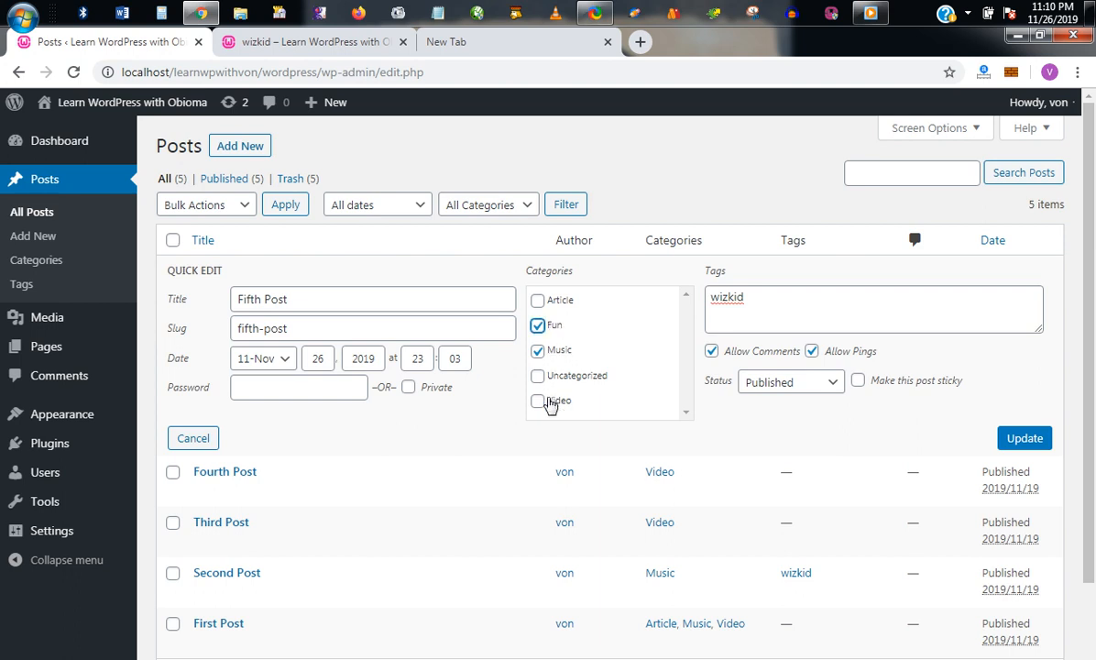
{"action": "left_click", "coordinate": [539, 327]}
{"action": "left_click", "coordinate": [538, 303]}
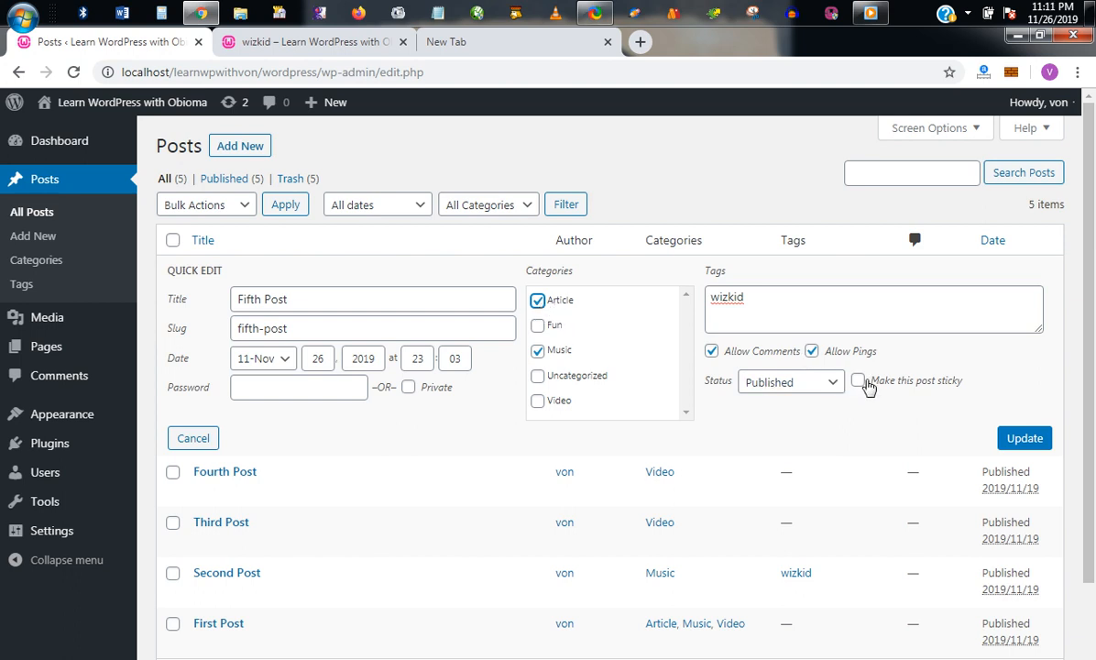
{"action": "left_click", "coordinate": [768, 299]}
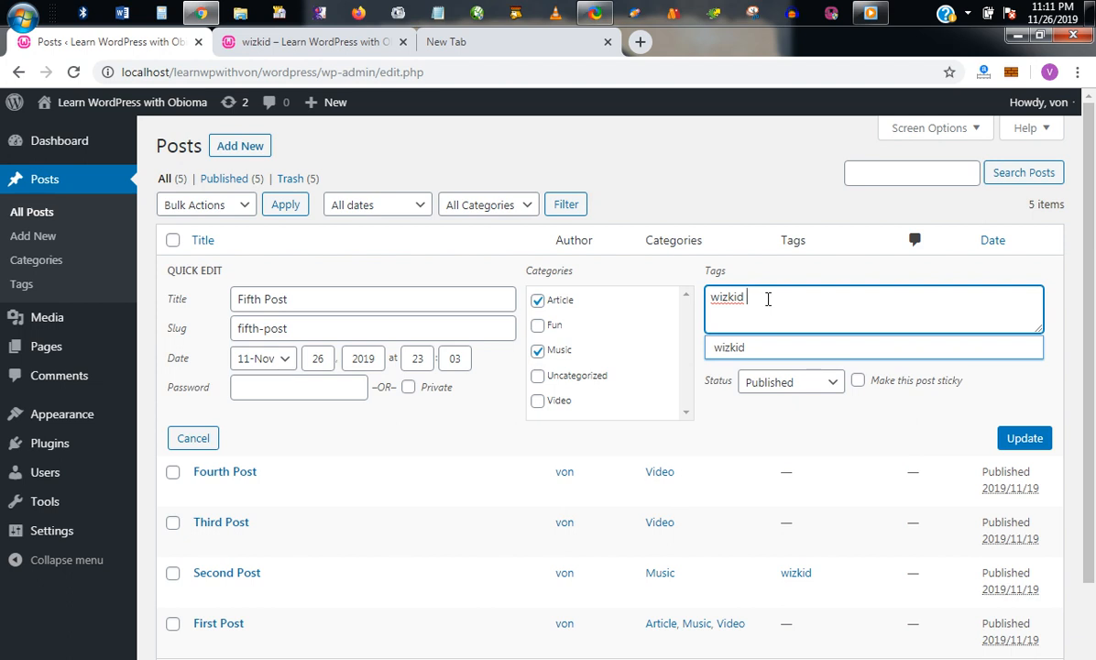
{"action": "key", "text": "Return"}
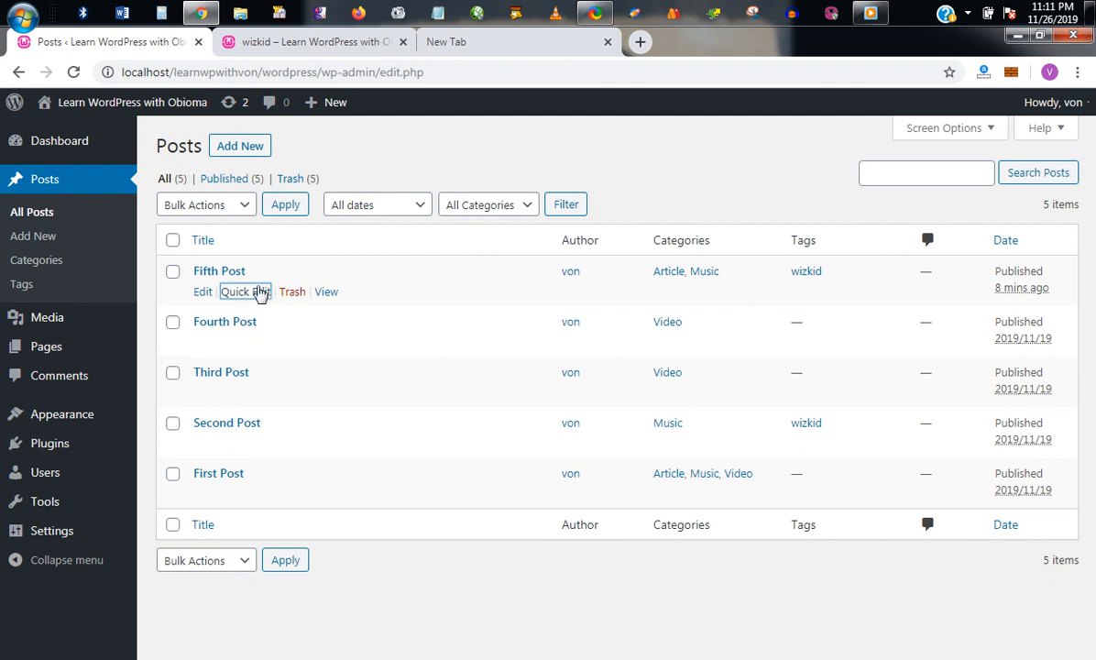
Step: Append ', music' to the Fifth Post's tags in Quick Edit and update
{"action": "left_click", "coordinate": [249, 291]}
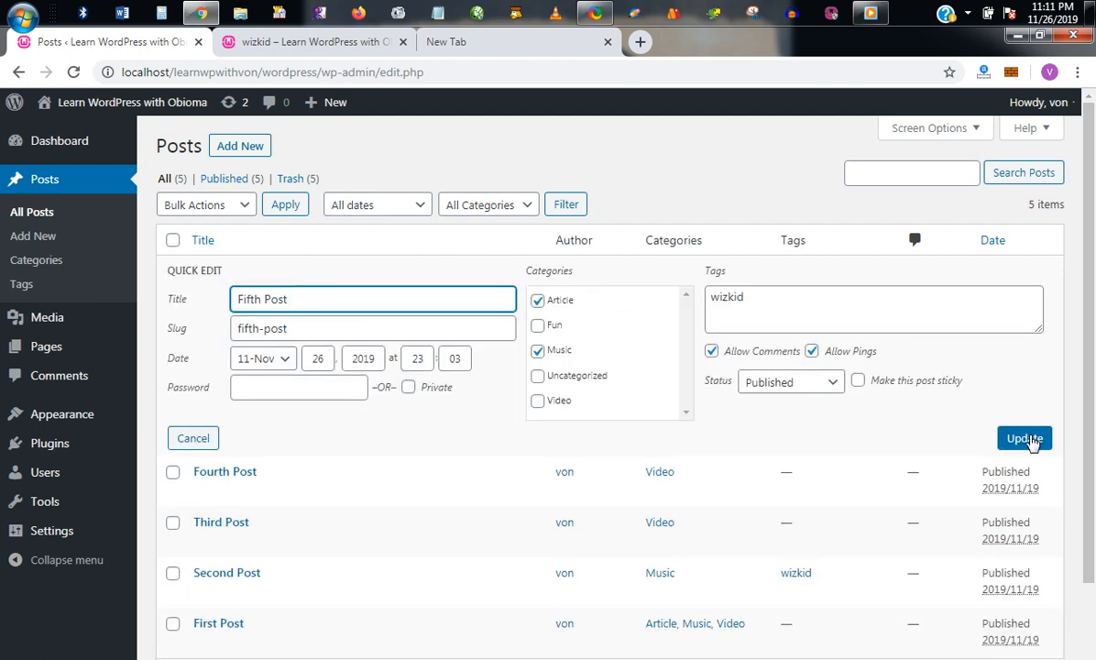
{"action": "left_click", "coordinate": [840, 304]}
{"action": "type", "text": ", "}
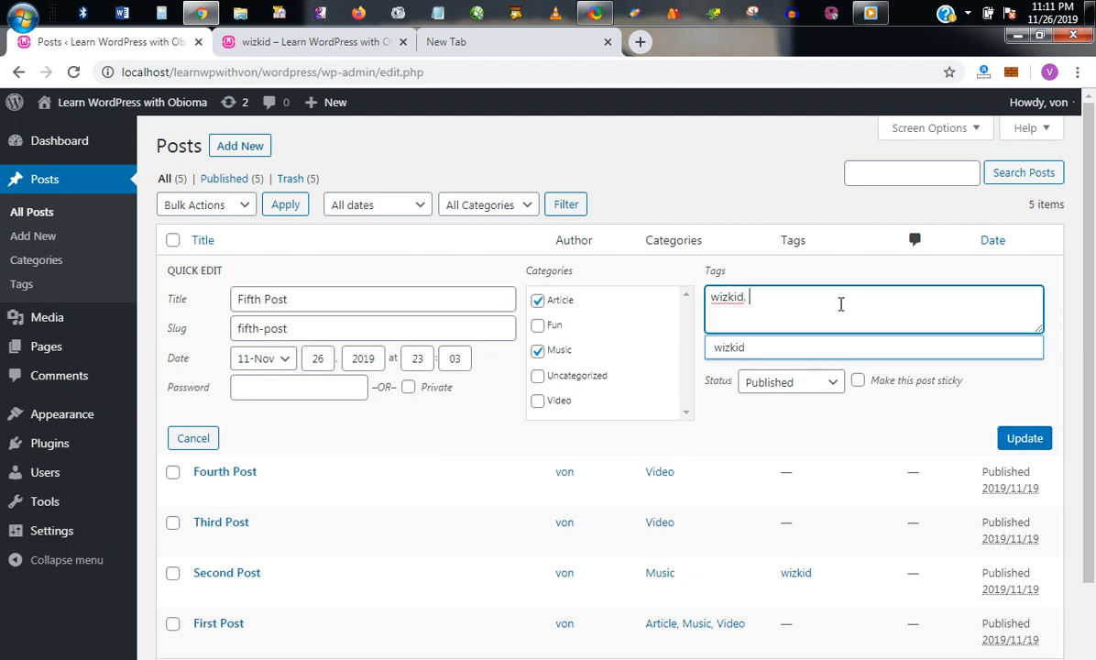
{"action": "type", "text": "music"}
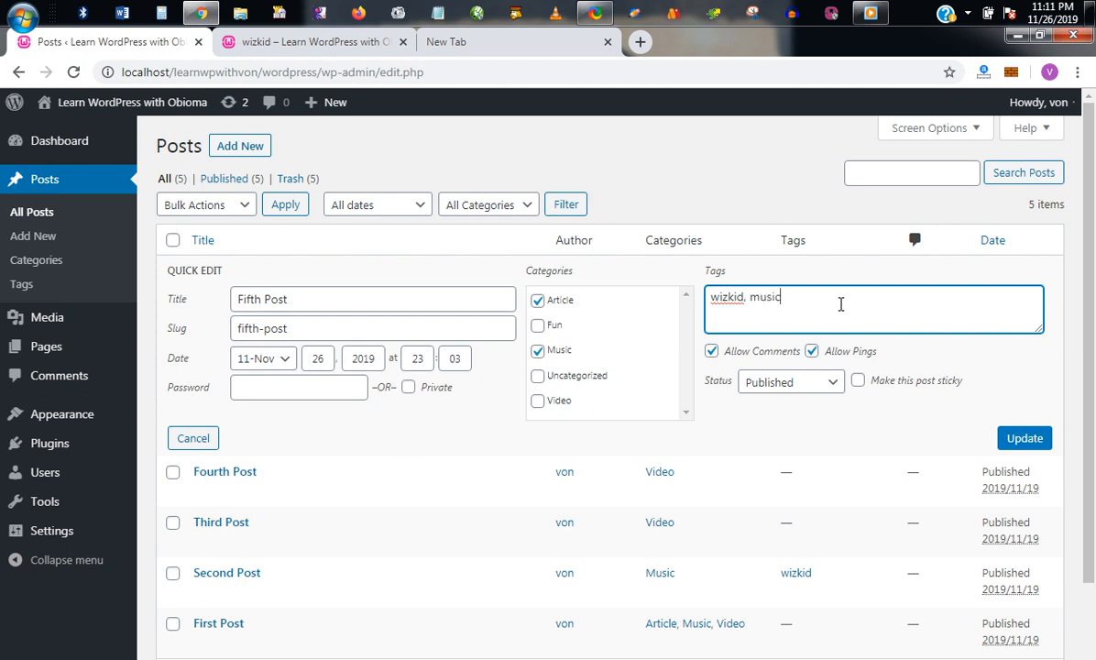
{"action": "left_click", "coordinate": [1015, 441]}
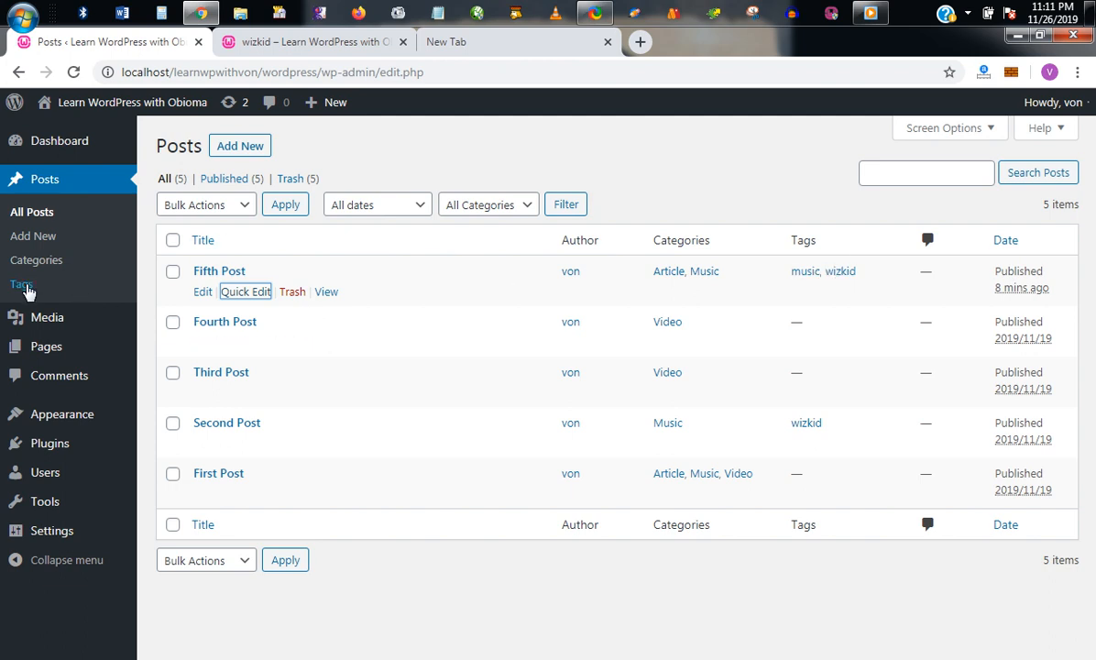
Step: Review the Tags list under Posts, then go to the Dashboard
{"action": "left_click", "coordinate": [22, 285]}
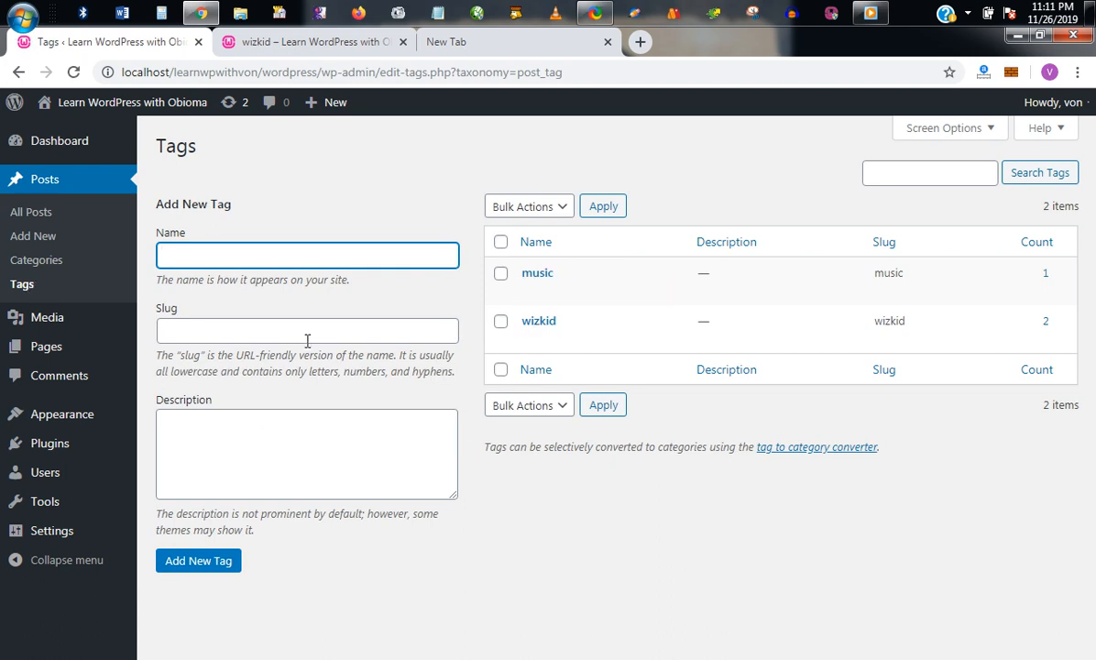
{"action": "mouse_move", "coordinate": [570, 297]}
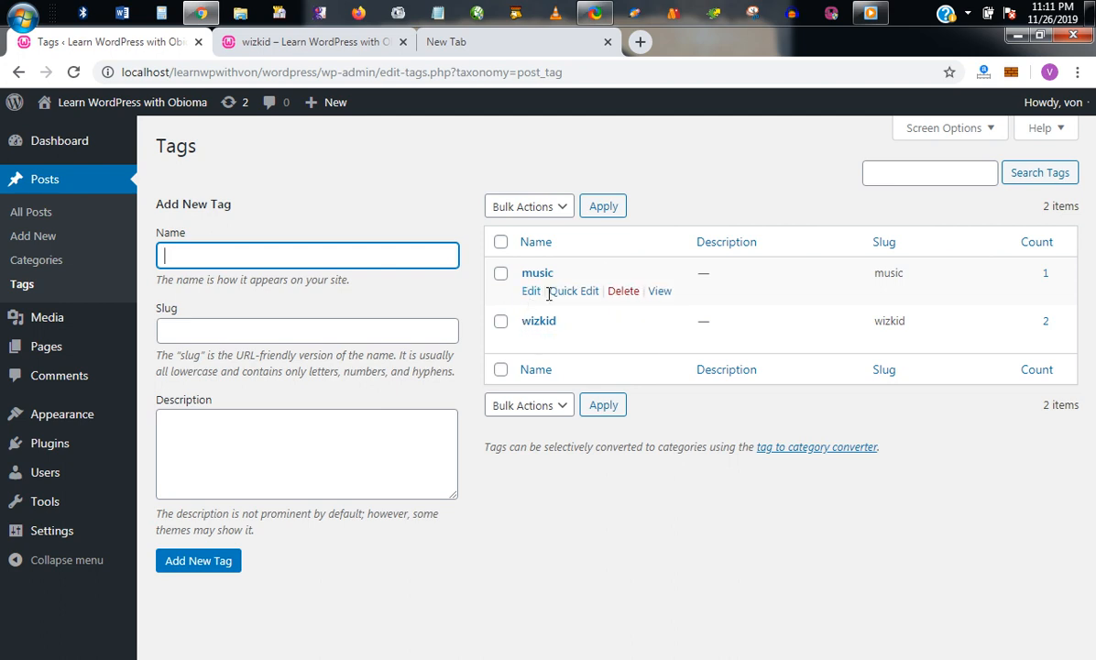
{"action": "left_click", "coordinate": [73, 143]}
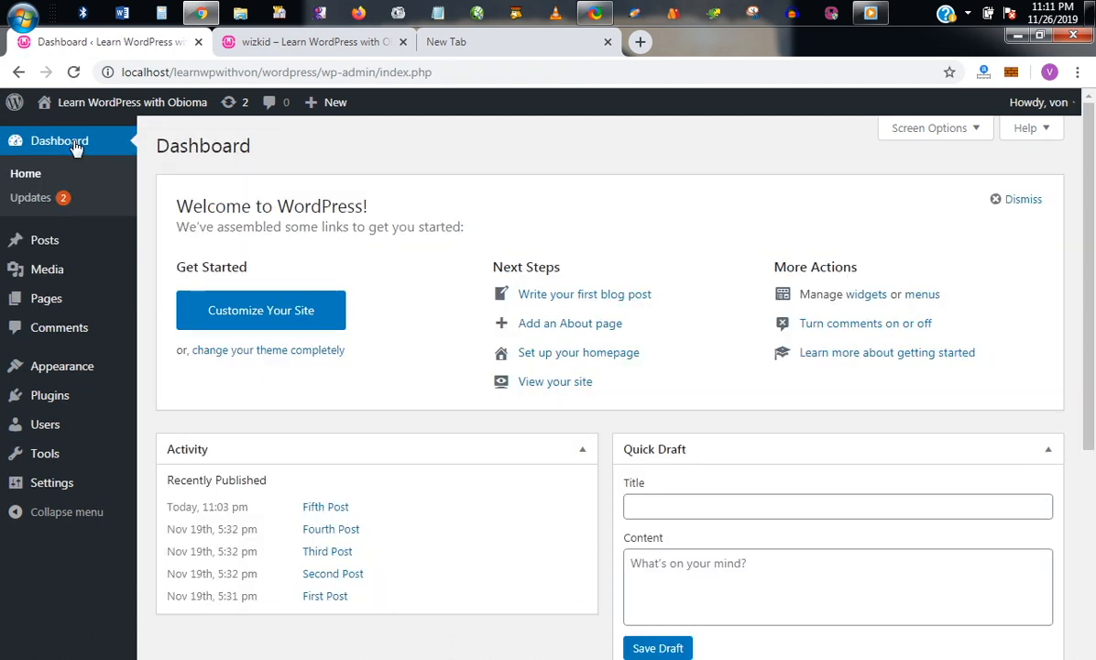